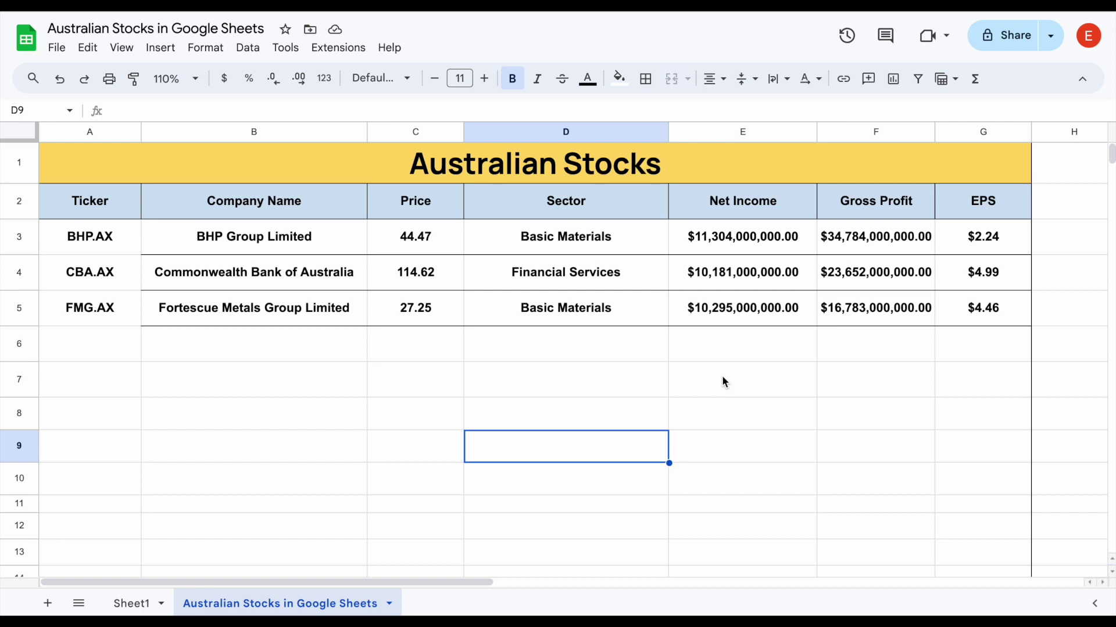
- Review the three existing tickers and the Company Name through EPS headers
{"action": "left_click_drag", "start_coordinate": [122, 241], "coordinate": [113, 312]}
{"action": "left_click", "coordinate": [320, 214]}
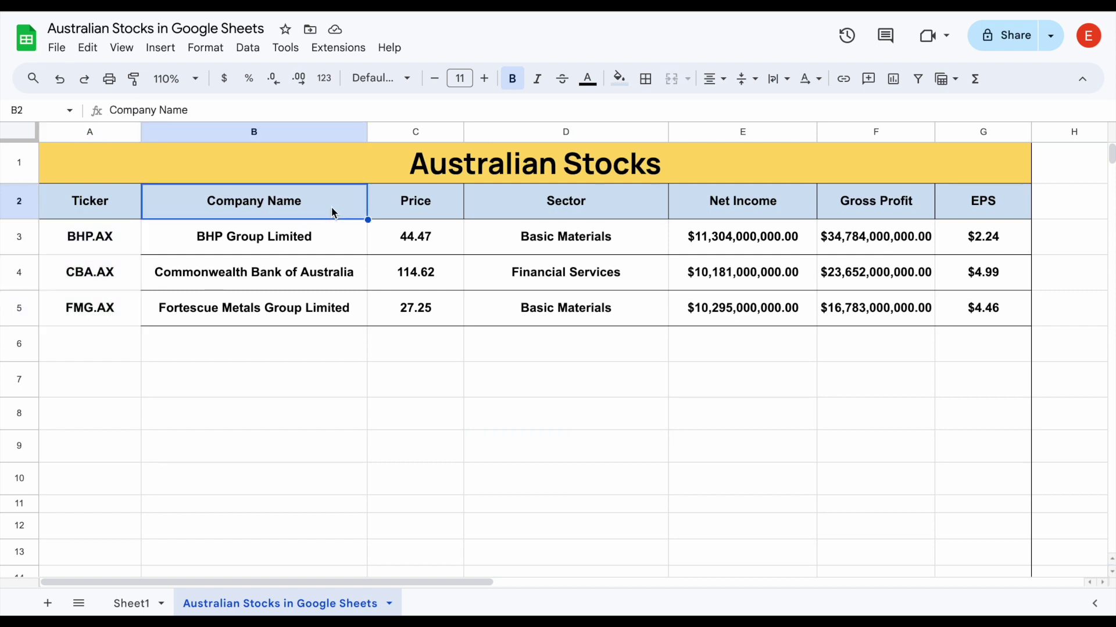
{"action": "left_click", "coordinate": [423, 210]}
{"action": "left_click", "coordinate": [606, 204]}
{"action": "left_click", "coordinate": [739, 205]}
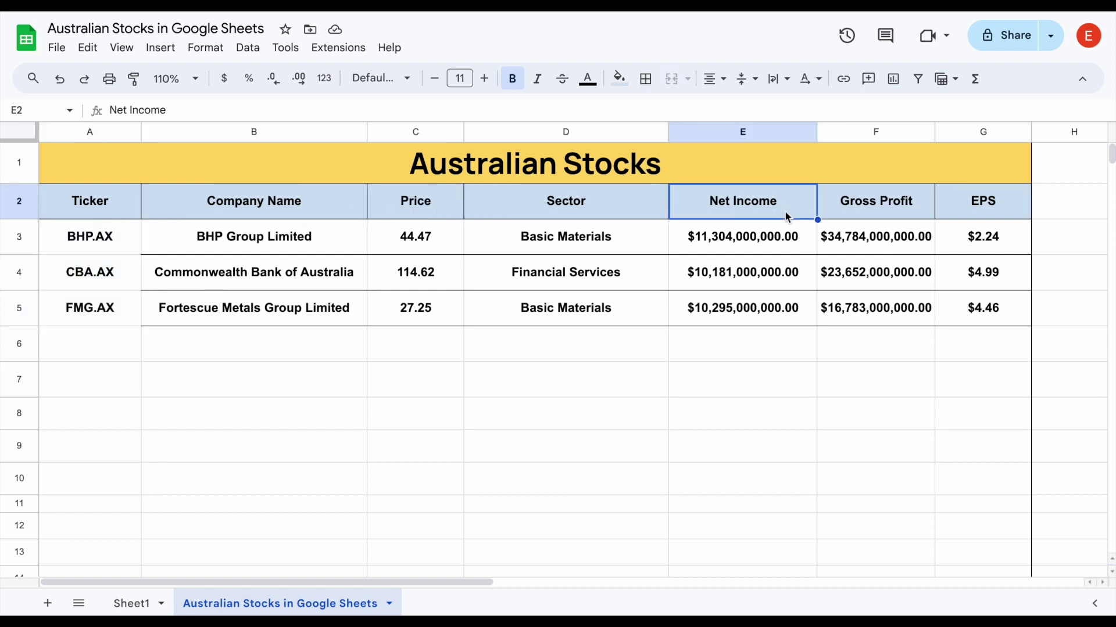
{"action": "left_click", "coordinate": [864, 215]}
{"action": "left_click", "coordinate": [982, 212]}
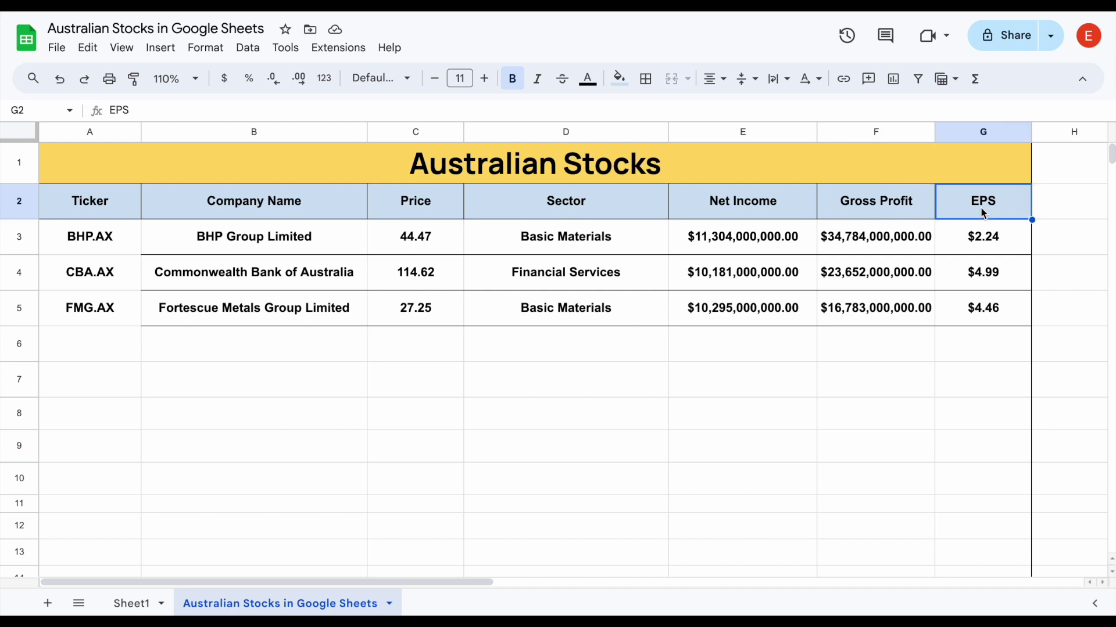
- Enter GMG.AX as the fourth ticker in A6
{"action": "left_click", "coordinate": [113, 356]}
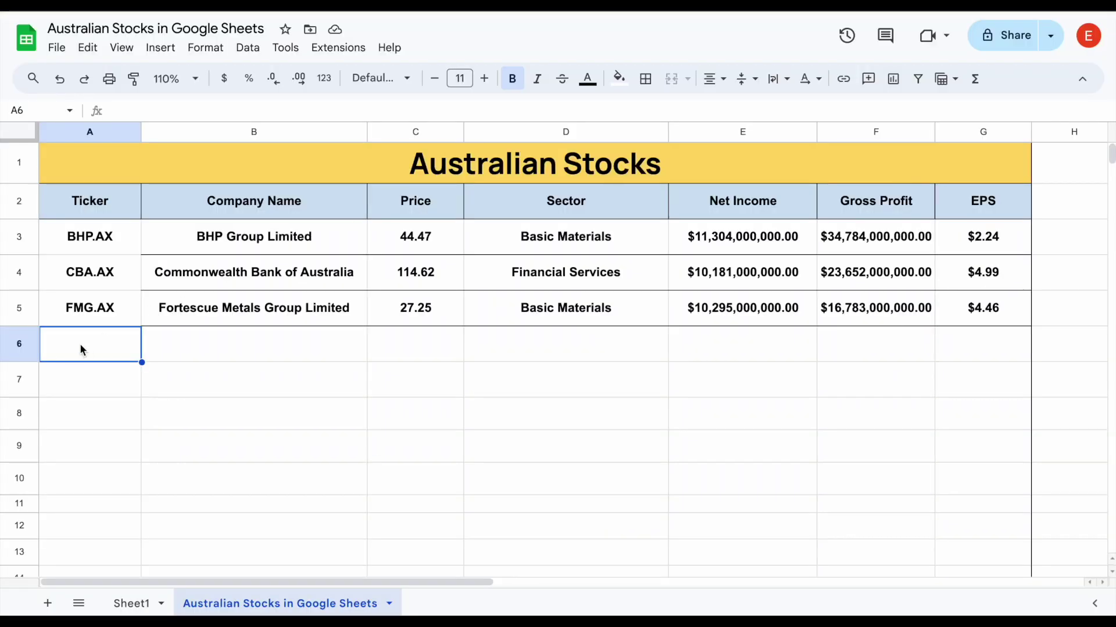
{"action": "type", "text": "GMG."}
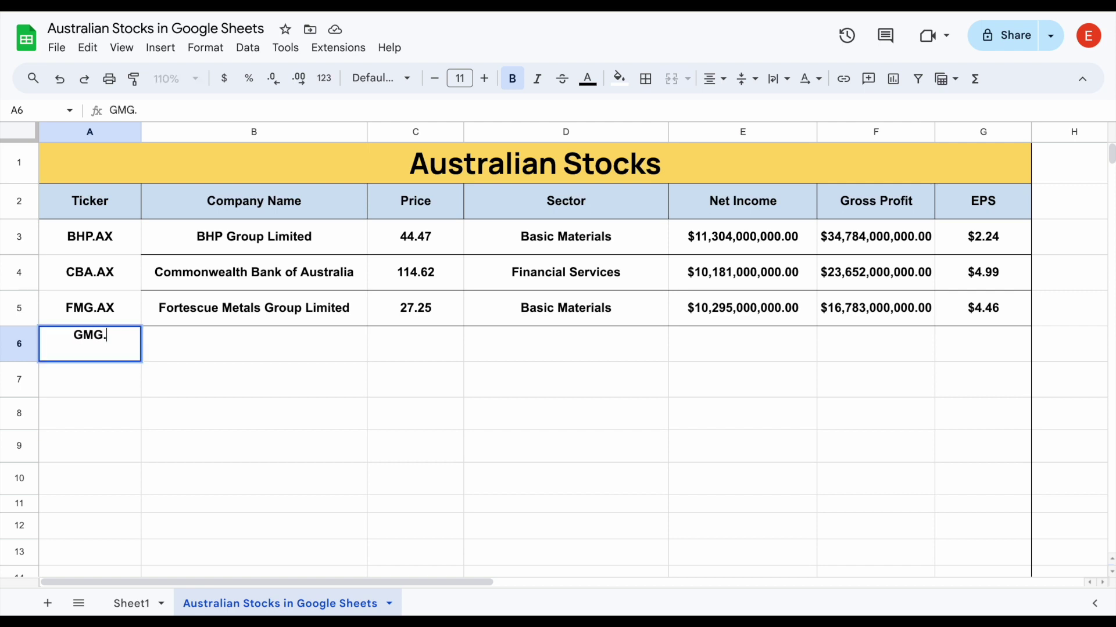
{"action": "type", "text": "AX"}
{"action": "key", "text": "Return"}
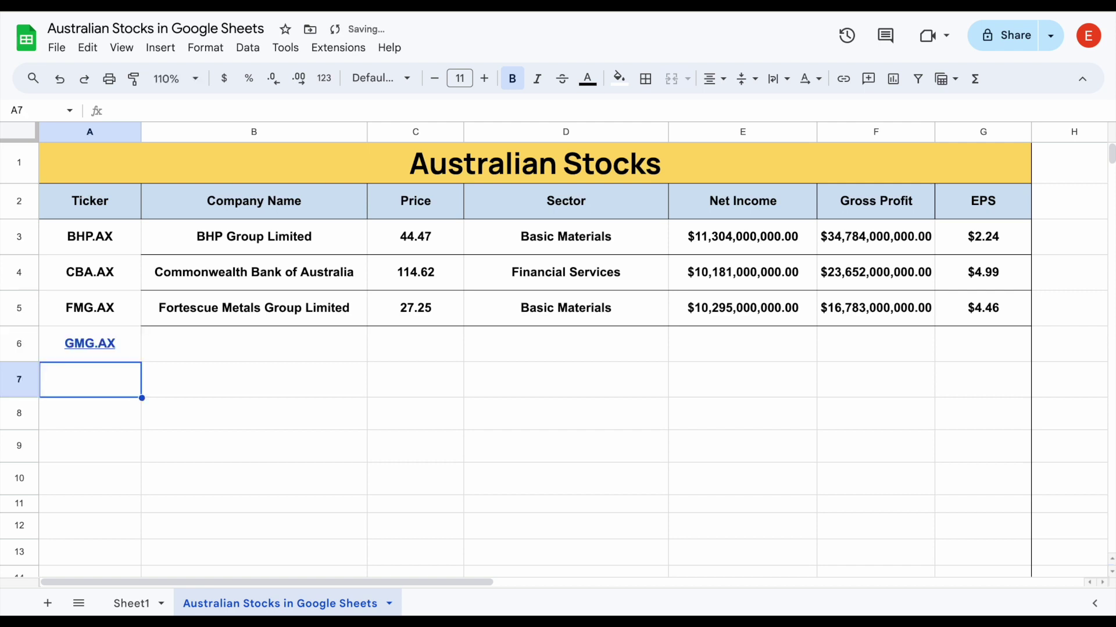
- Fill the FMG.AX row's formulas down to row 6, giving Goodman Group's name through EPS
{"action": "left_click_drag", "start_coordinate": [287, 309], "coordinate": [1029, 357]}
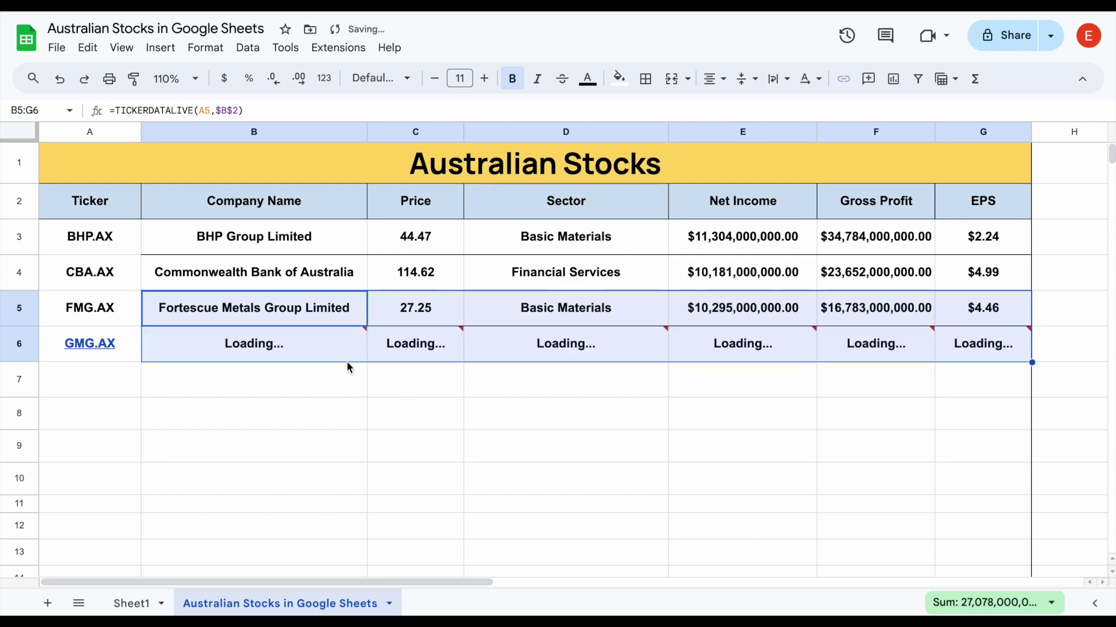
{"action": "left_click", "coordinate": [307, 357]}
{"action": "left_click_drag", "start_coordinate": [308, 356], "coordinate": [949, 351]}
{"action": "left_click", "coordinate": [1009, 357]}
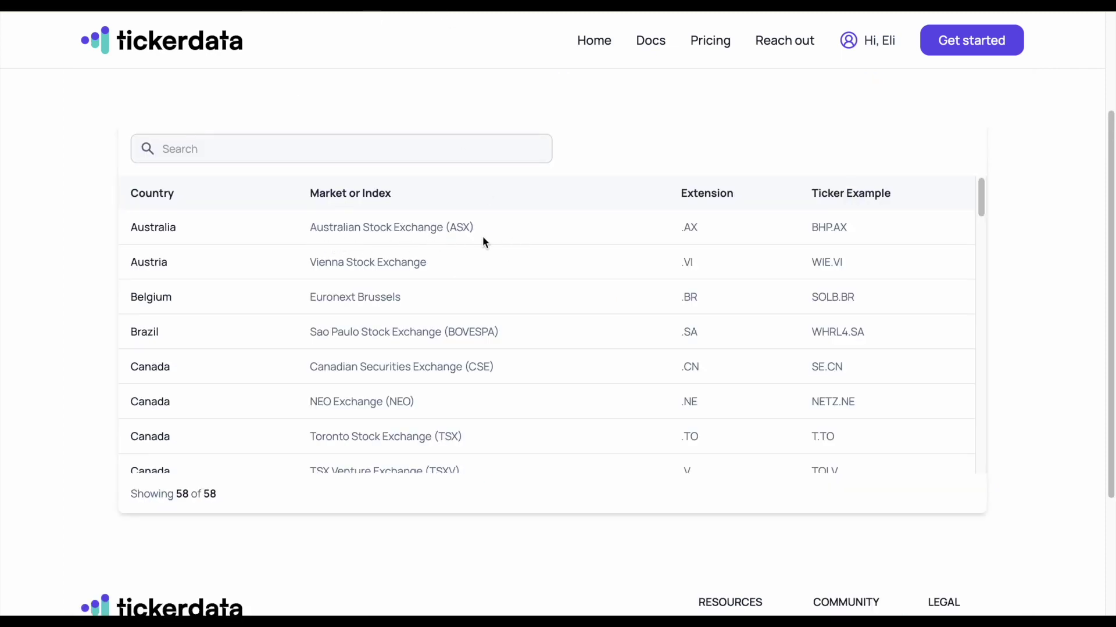
- Scroll Tickerdata's supported exchanges table, where ASX uses .AX, and its financial fields list
{"action": "left_click_drag", "start_coordinate": [982, 194], "coordinate": [972, 383]}
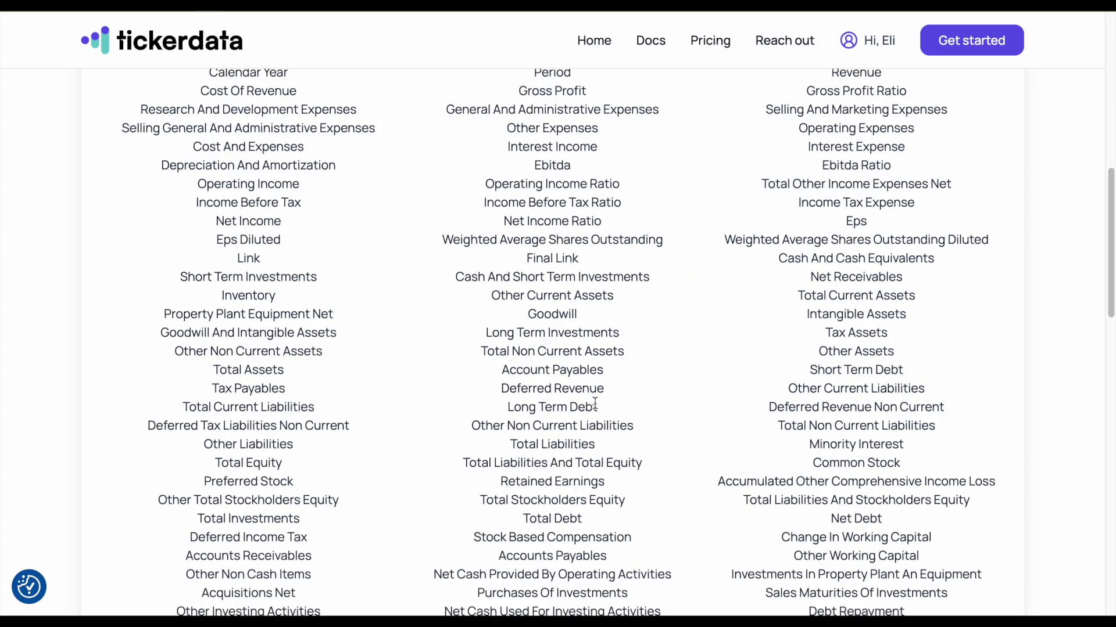
{"action": "scroll", "coordinate": [595, 402], "scroll_direction": "down", "scroll_amount": 3}
{"action": "scroll", "coordinate": [595, 403], "scroll_direction": "down", "scroll_amount": 4}
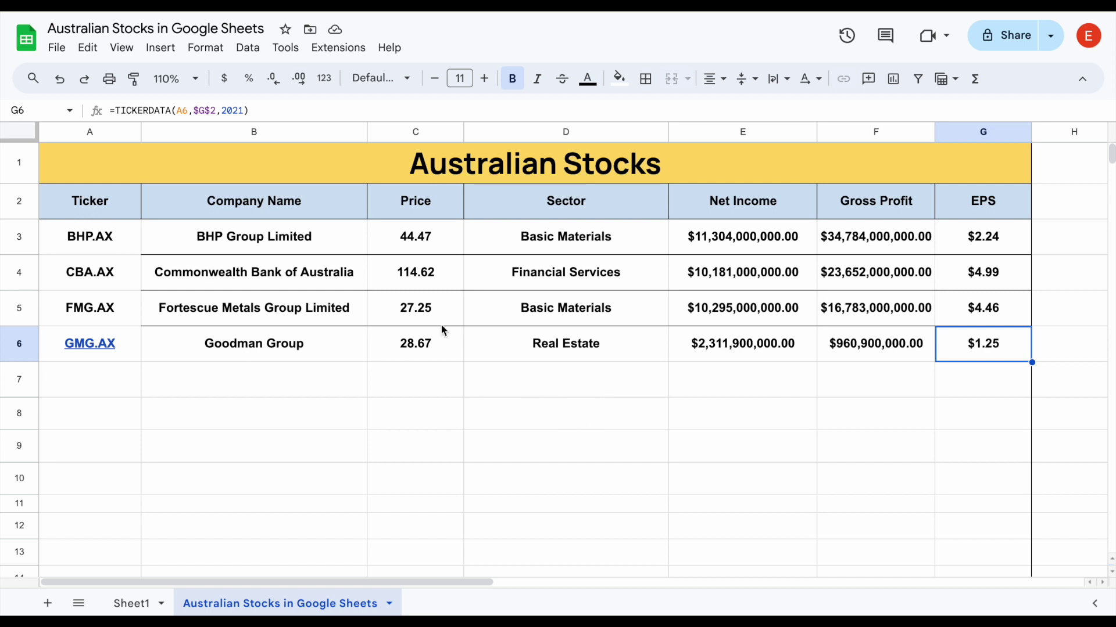
- Clear all fetched values from the table's data range B3:G6
{"action": "left_click_drag", "start_coordinate": [338, 249], "coordinate": [953, 353]}
{"action": "key", "text": "Delete"}
{"action": "left_click", "coordinate": [415, 446]}
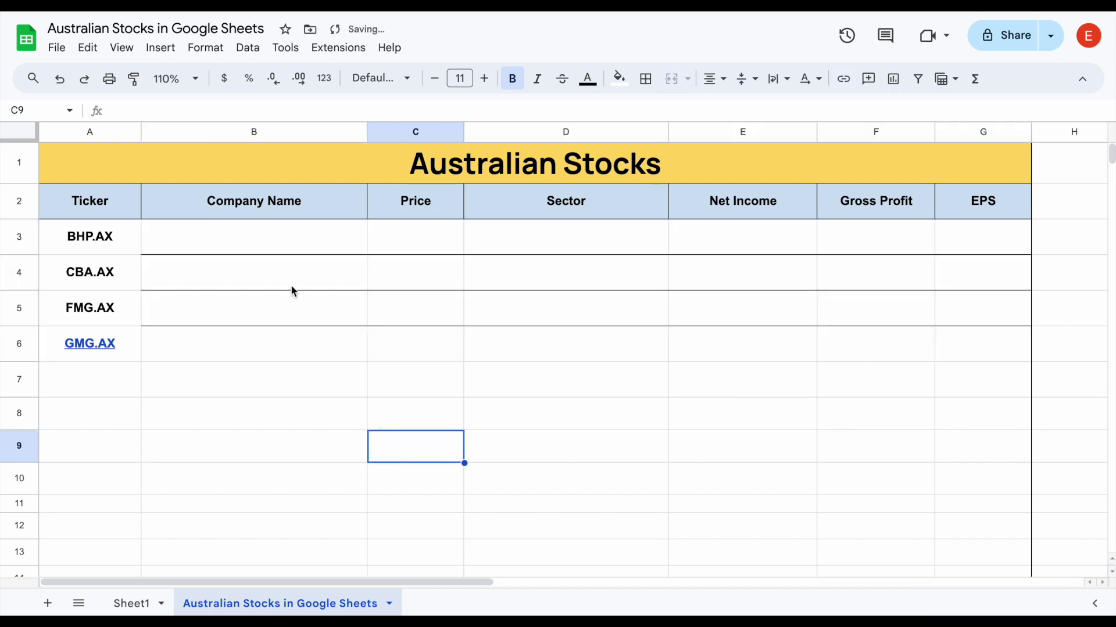
- Enter =TICKERDATALIVE(A3,B2) in B3, returning BHP Group Limited
{"action": "left_click", "coordinate": [253, 238]}
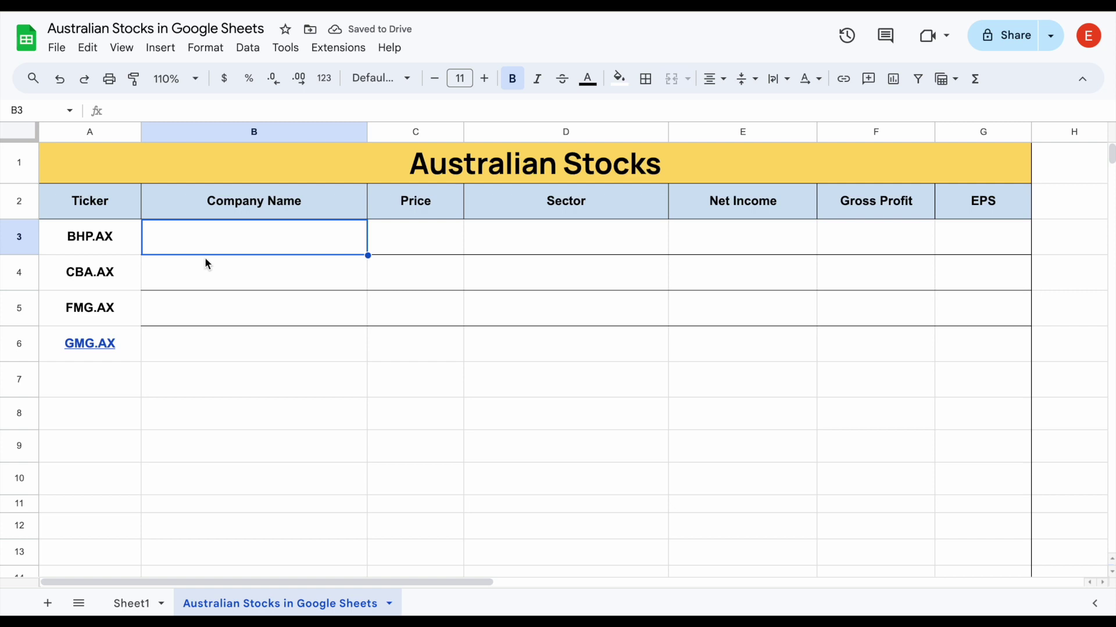
{"action": "type", "text": "=tick"}
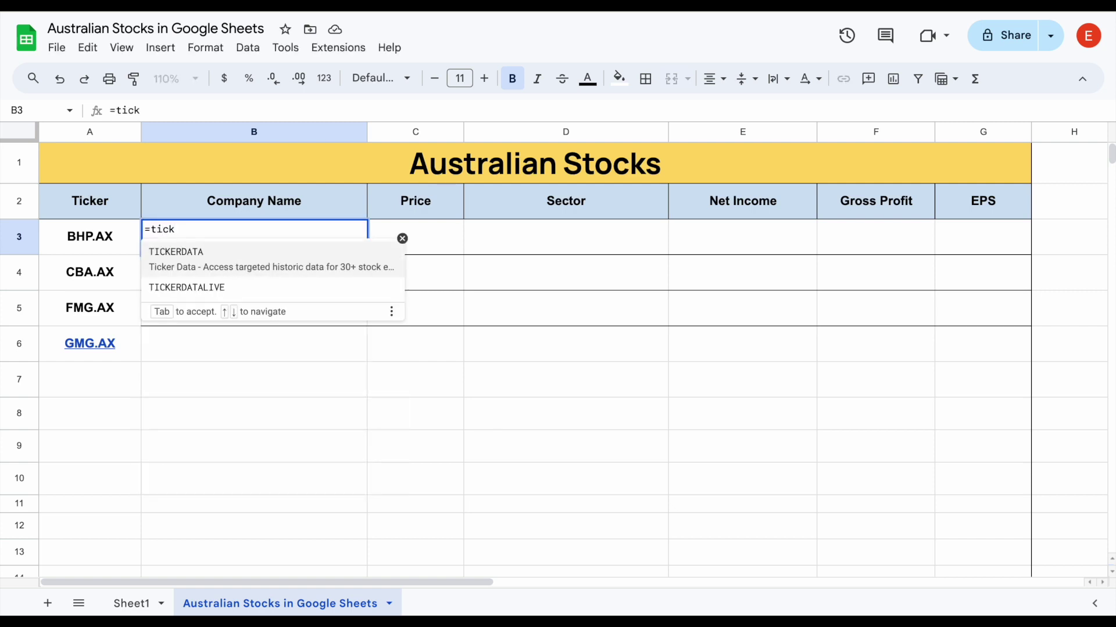
{"action": "left_click", "coordinate": [261, 290]}
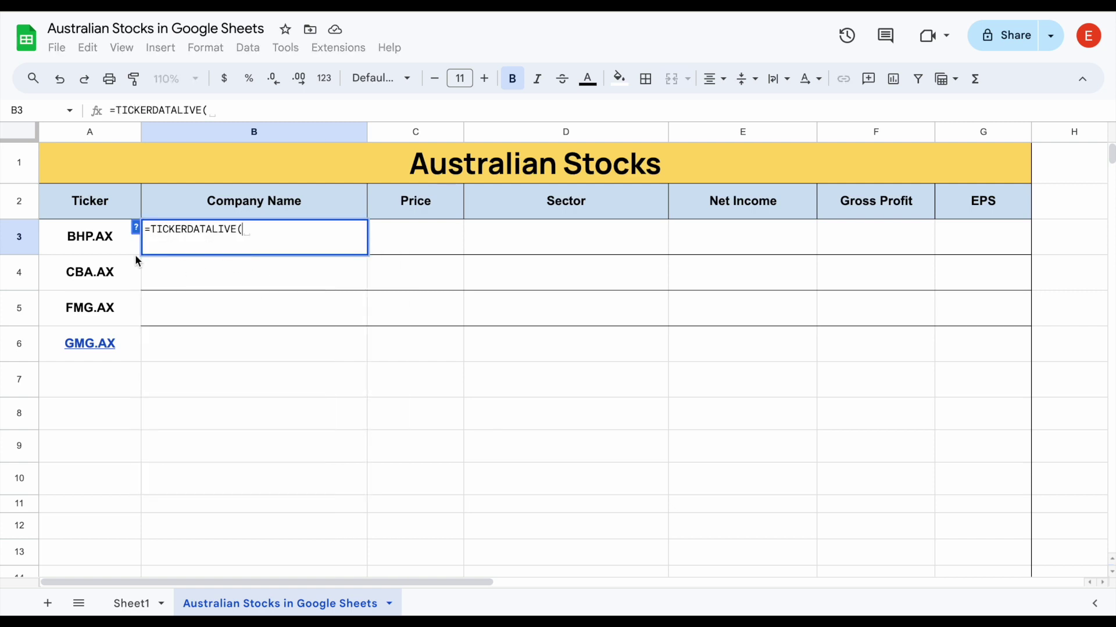
{"action": "left_click", "coordinate": [83, 247]}
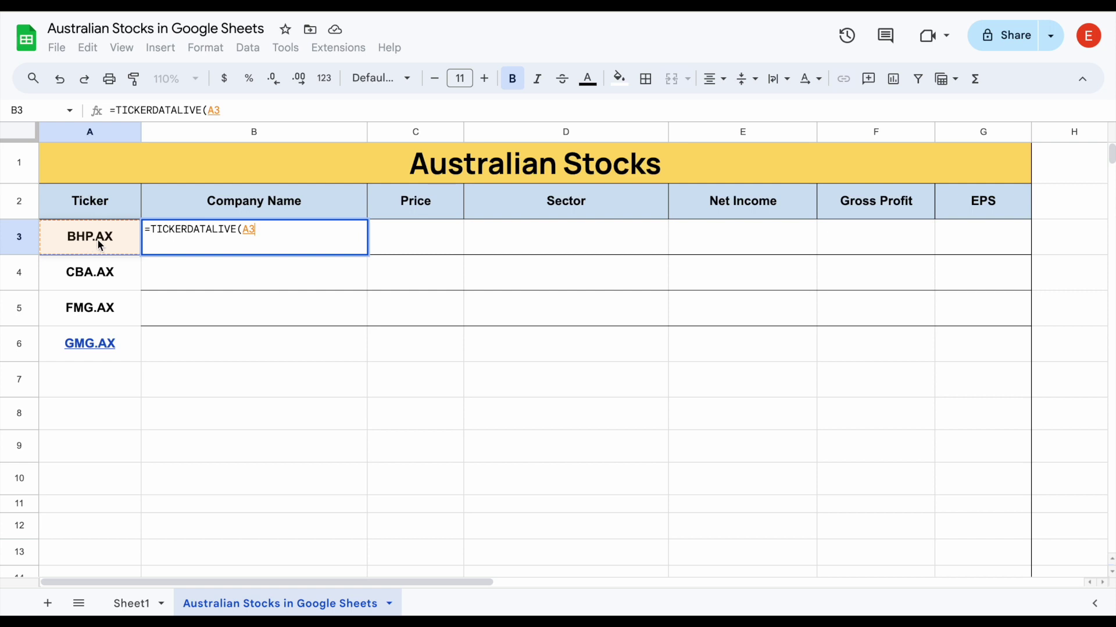
{"action": "type", "text": ","}
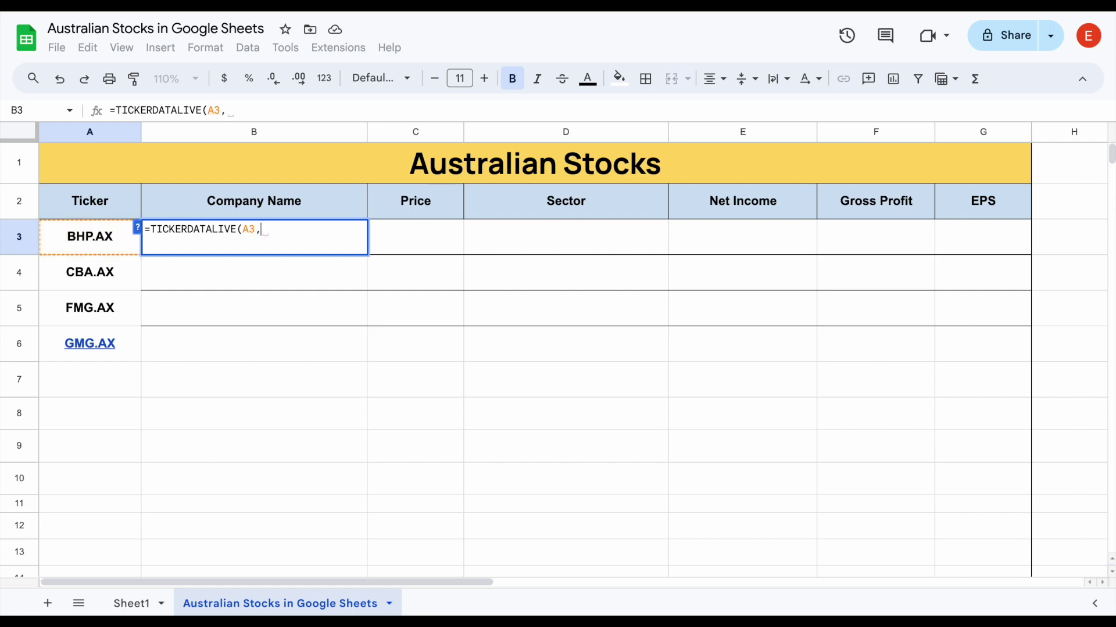
{"action": "left_click", "coordinate": [287, 206]}
{"action": "type", "text": ")"}
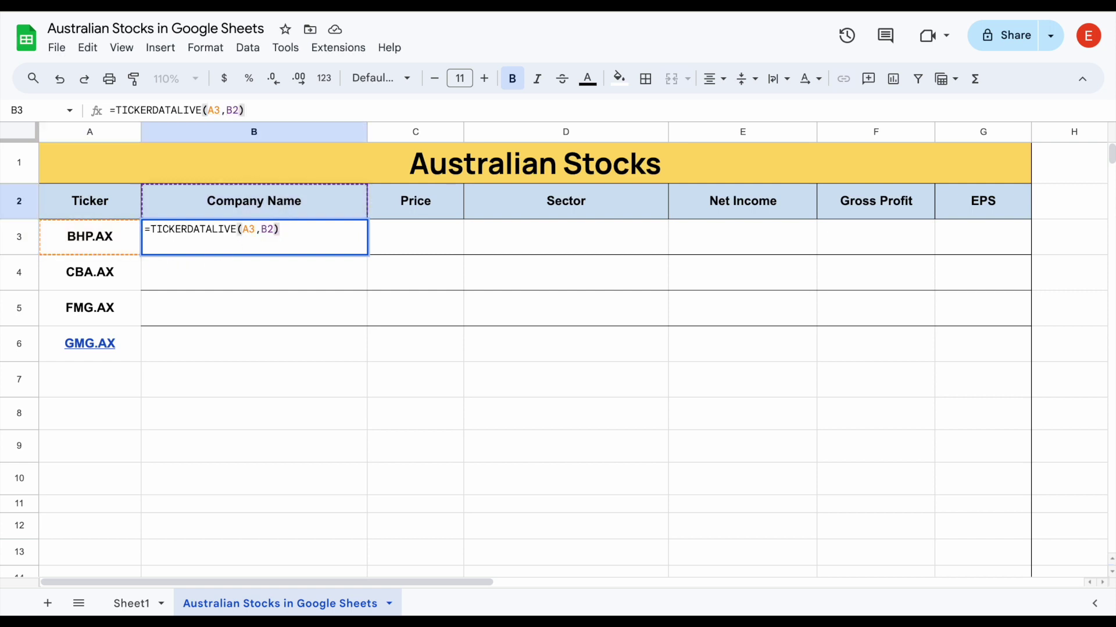
{"action": "key", "text": "Return"}
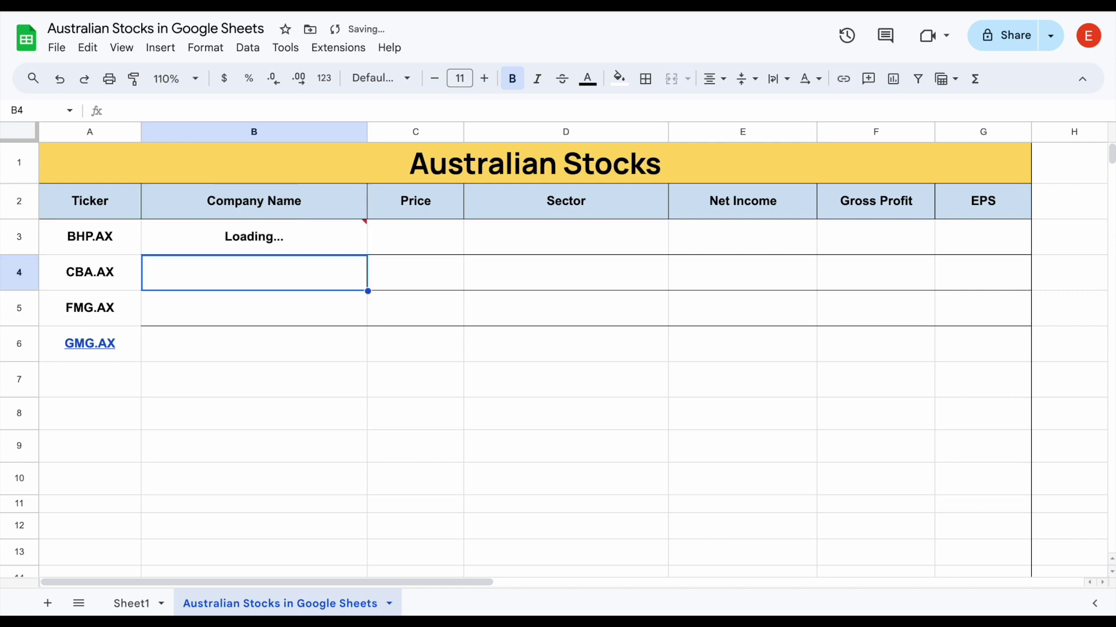
{"action": "left_click", "coordinate": [345, 250]}
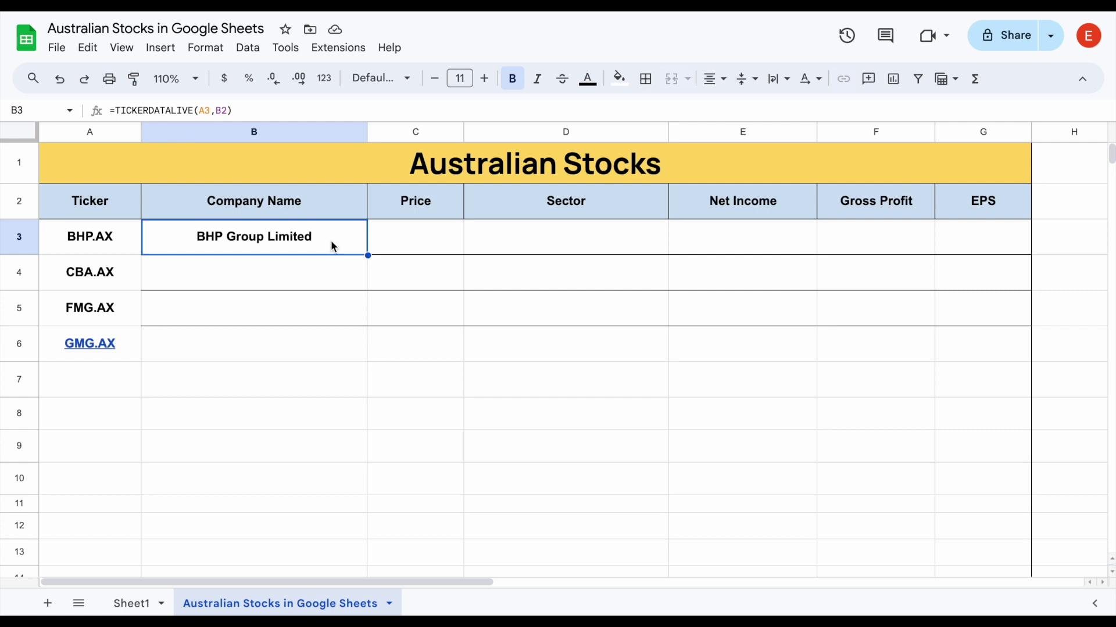
{"action": "left_click", "coordinate": [424, 241]}
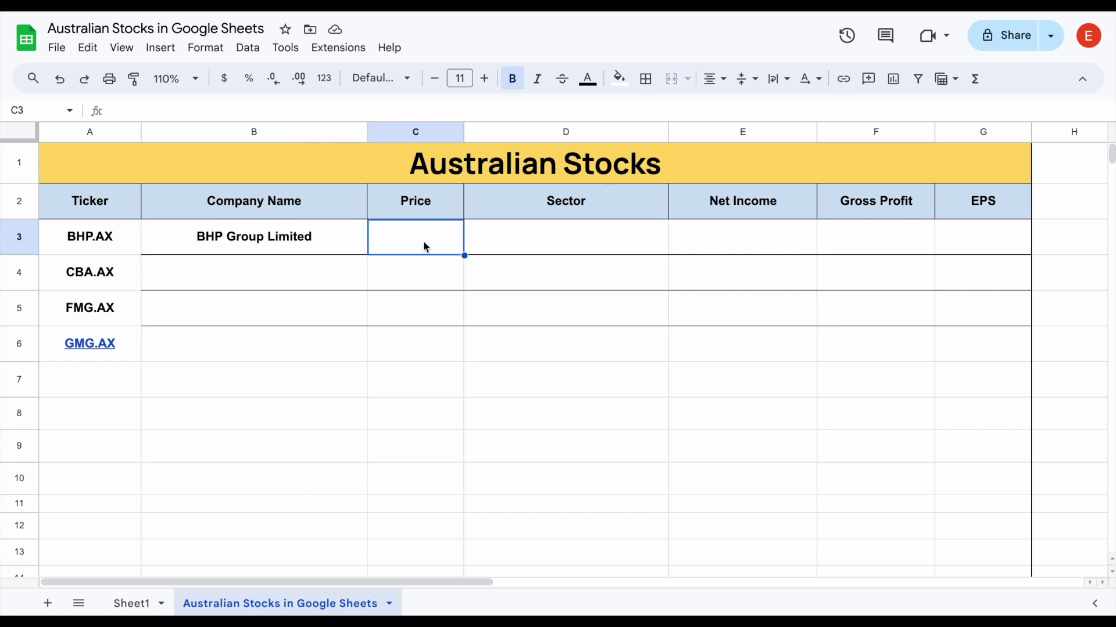
- Enter =TICKERDATALIVE(A3,C2) in C3, returning BHP.AX's price of 44.47
{"action": "type", "text": "="}
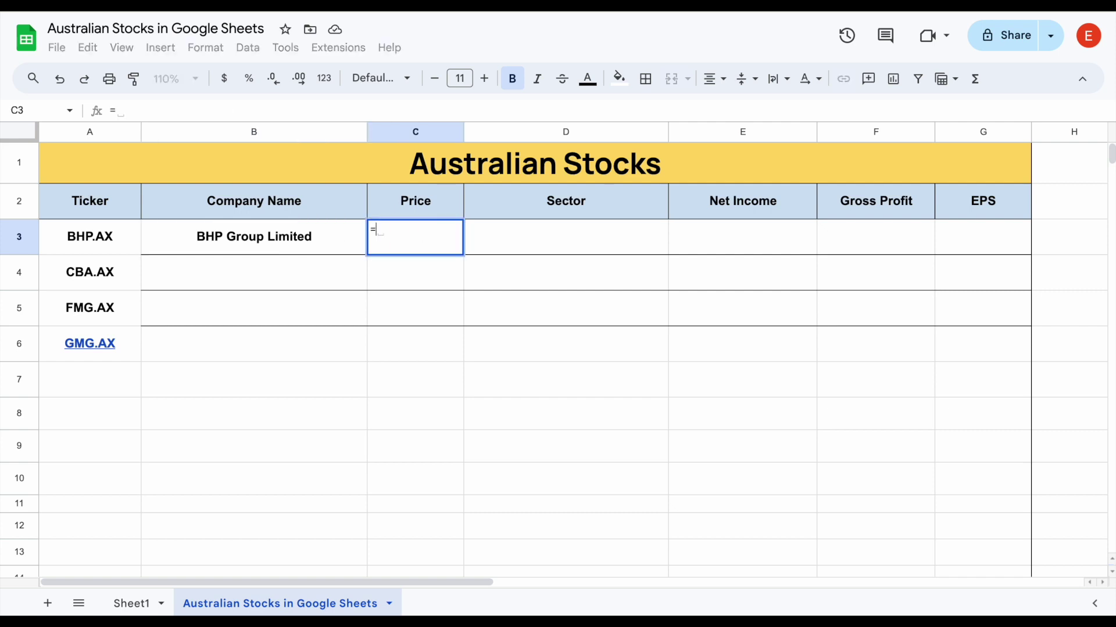
{"action": "type", "text": "tick"}
{"action": "left_click", "coordinate": [507, 287]}
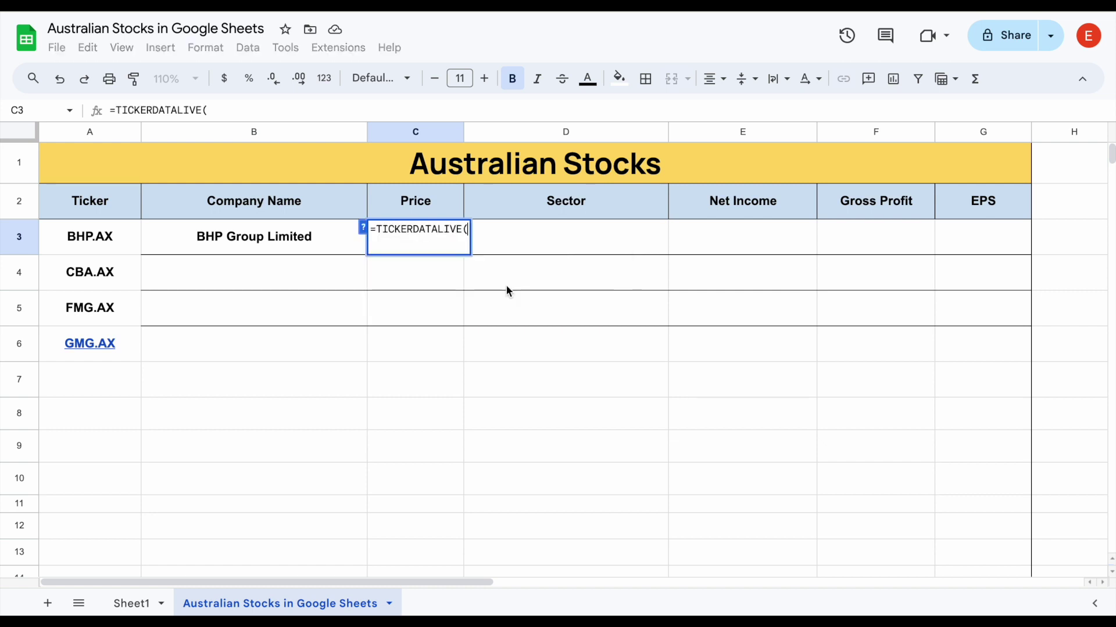
{"action": "left_click", "coordinate": [124, 235]}
{"action": "type", "text": ","}
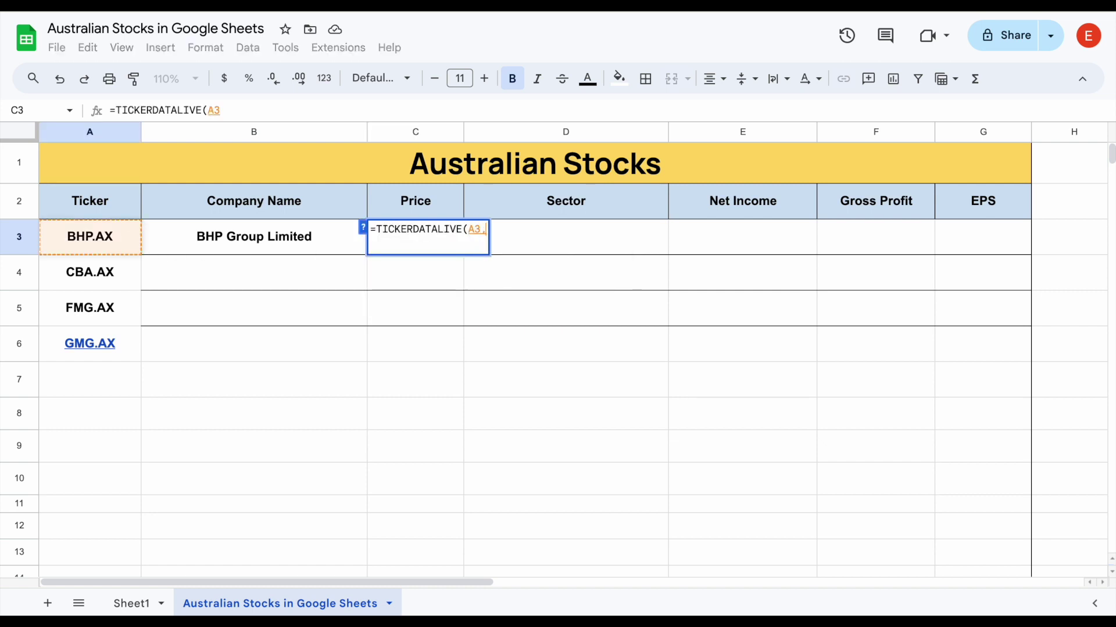
{"action": "left_click", "coordinate": [428, 201]}
{"action": "type", "text": ")"}
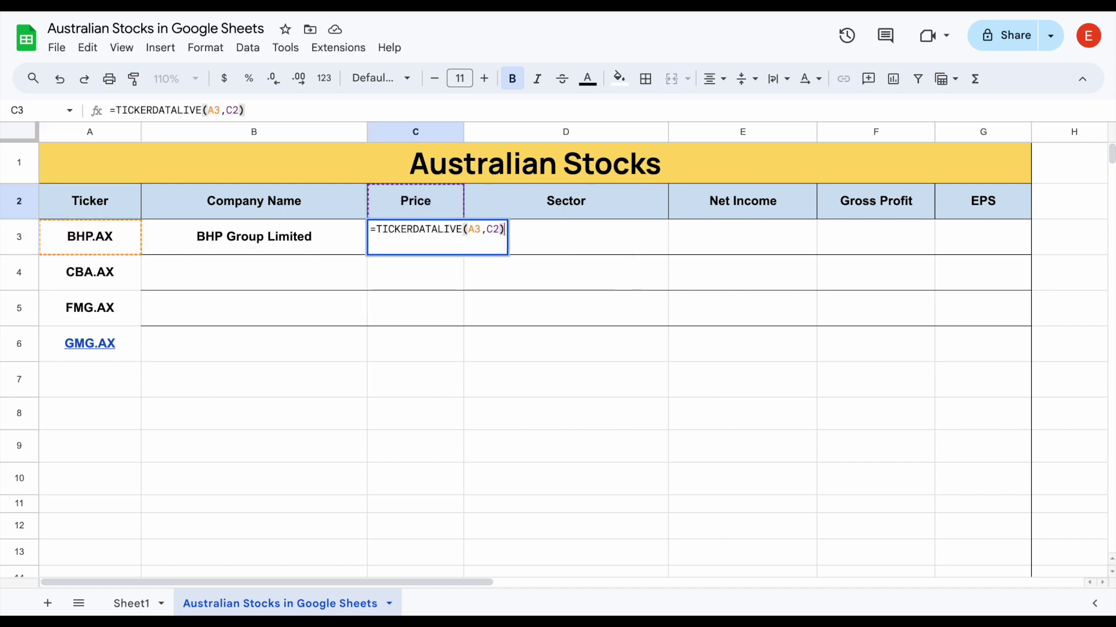
{"action": "key", "text": "Return"}
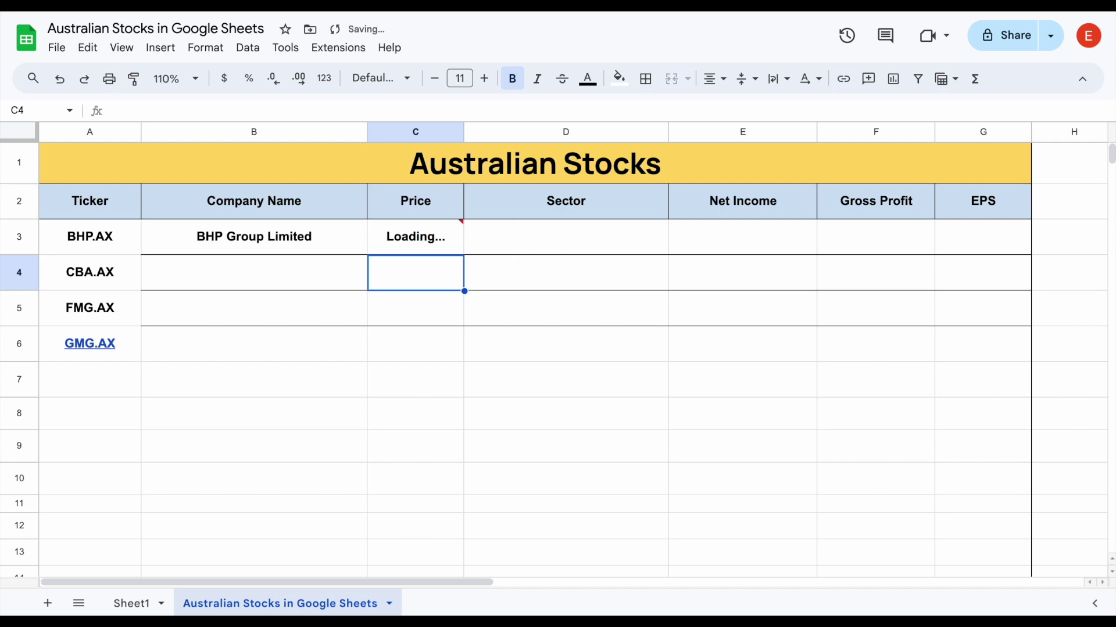
{"action": "left_click", "coordinate": [455, 244]}
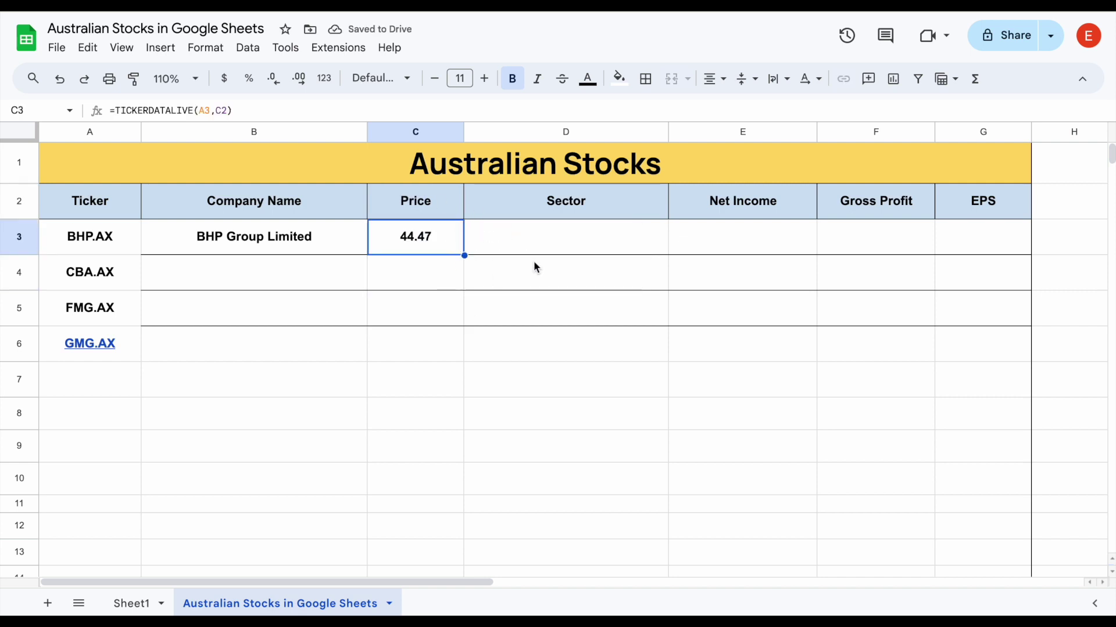
- Enter =TICKERDATALIVE(A3,D2) in D3, returning Basic Materials
{"action": "left_click", "coordinate": [570, 238]}
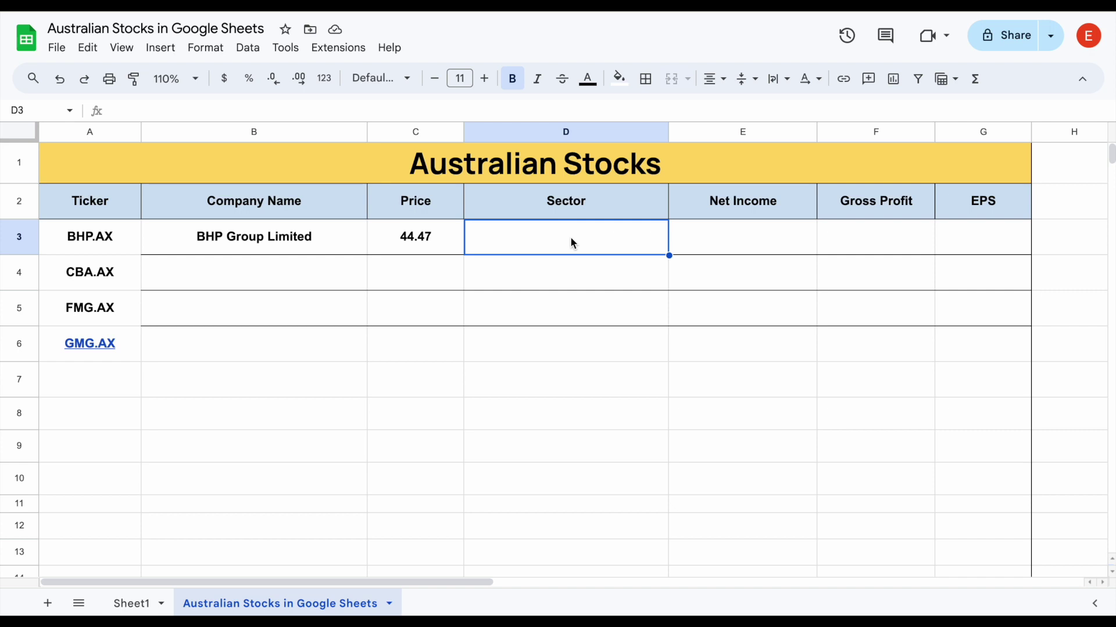
{"action": "type", "text": "=TICK"}
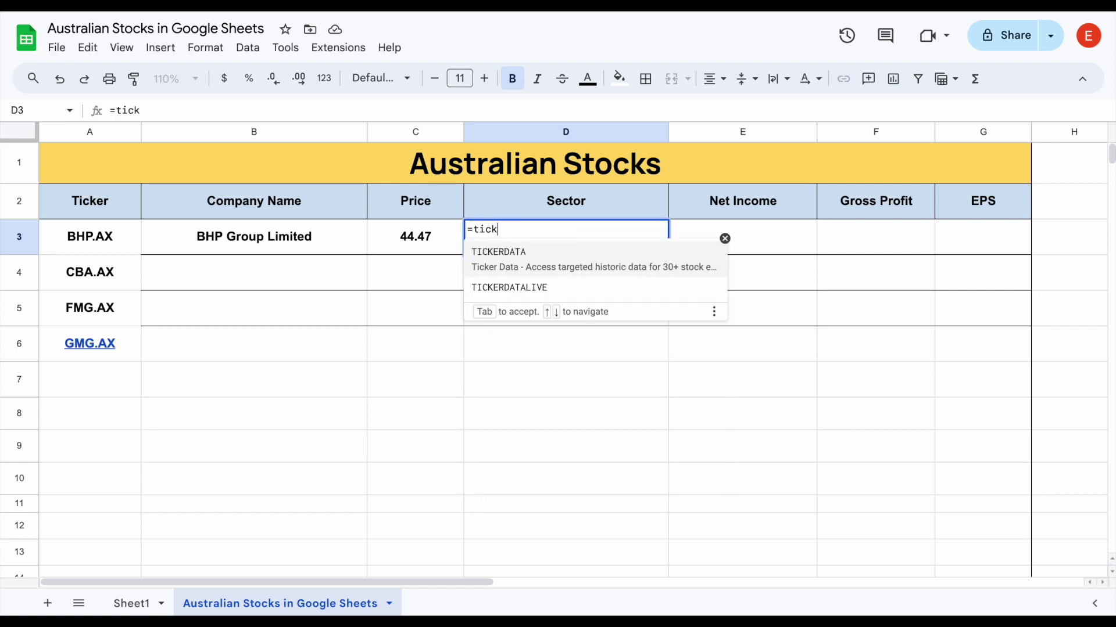
{"action": "left_click", "coordinate": [563, 285]}
{"action": "left_click", "coordinate": [118, 247]}
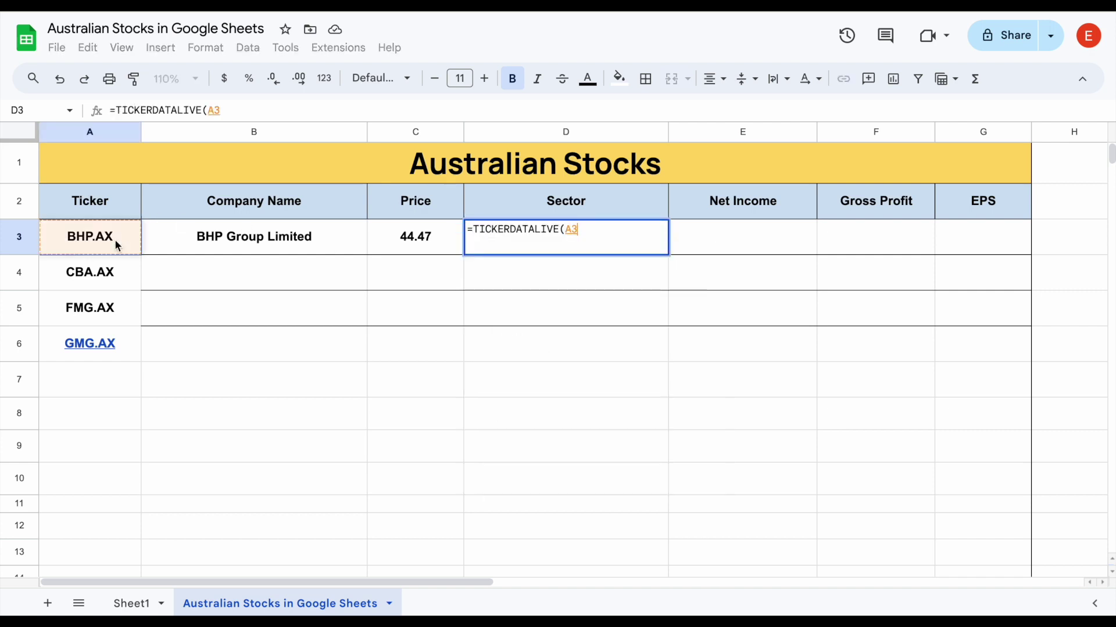
{"action": "type", "text": ","}
{"action": "left_click", "coordinate": [602, 200]}
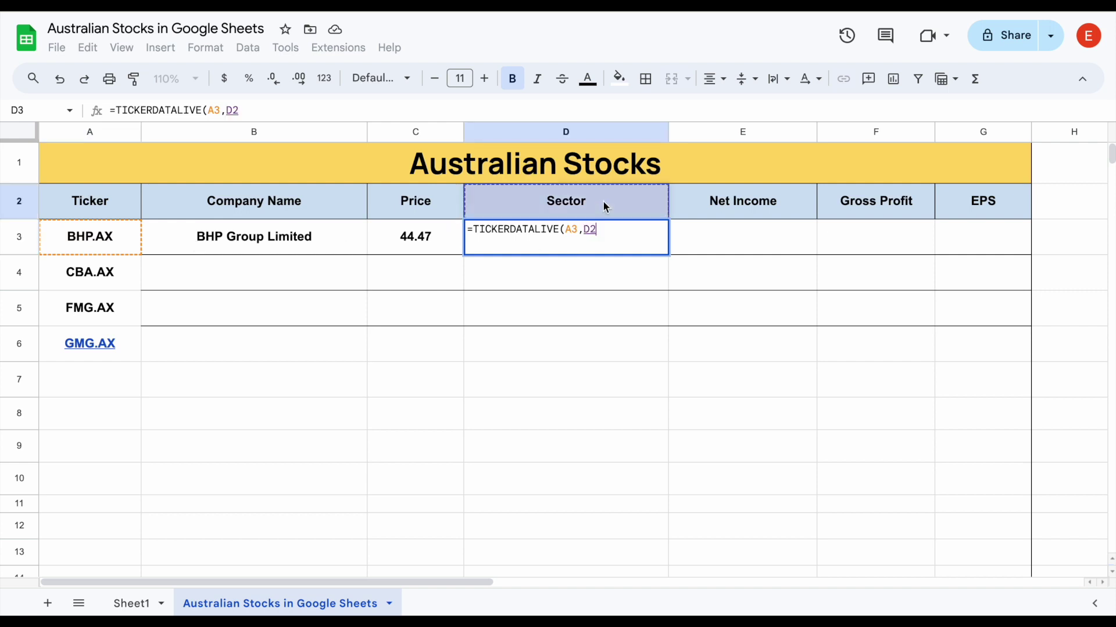
{"action": "type", "text": ")"}
{"action": "key", "text": "Return"}
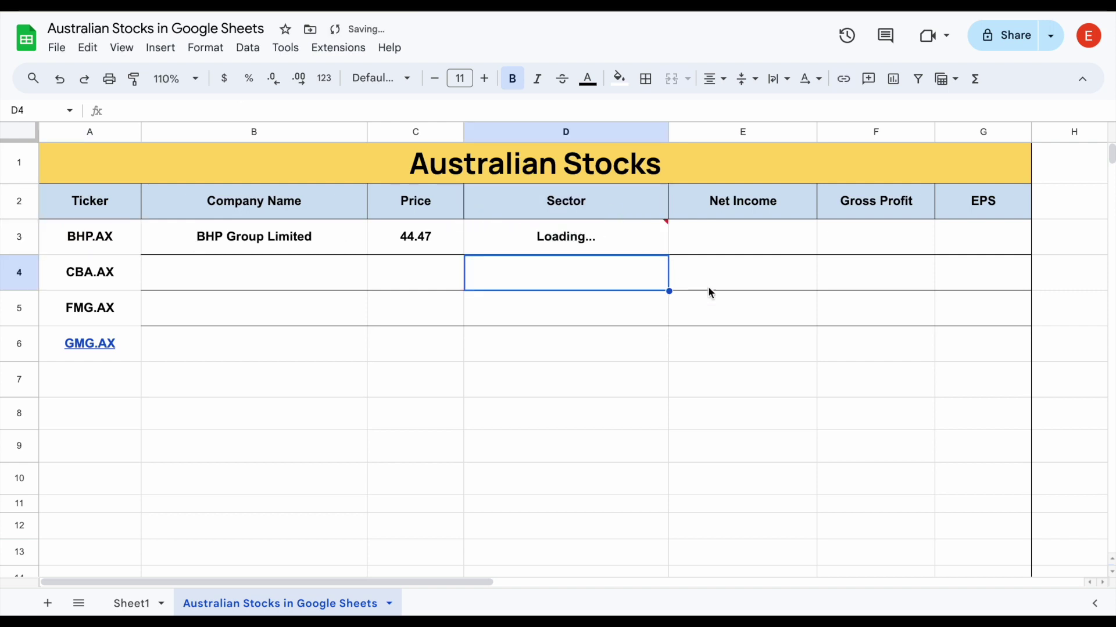
- Review D3's formula against the Sector header in D2 and ticker in A3
{"action": "left_click", "coordinate": [702, 354]}
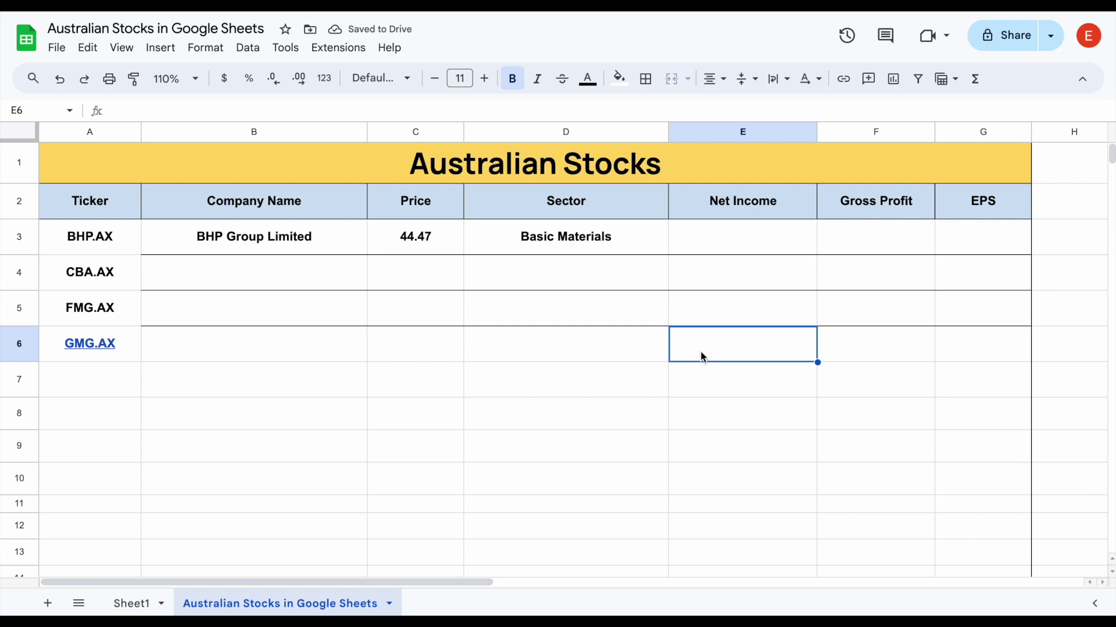
{"action": "left_click", "coordinate": [627, 250]}
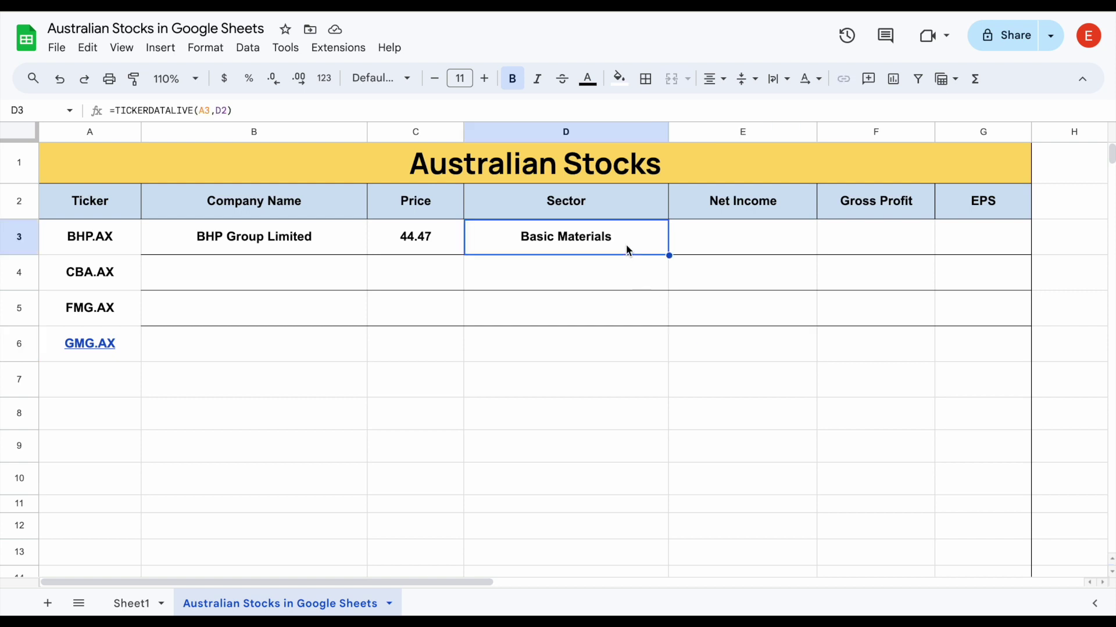
{"action": "left_click", "coordinate": [597, 210]}
{"action": "left_click", "coordinate": [100, 242]}
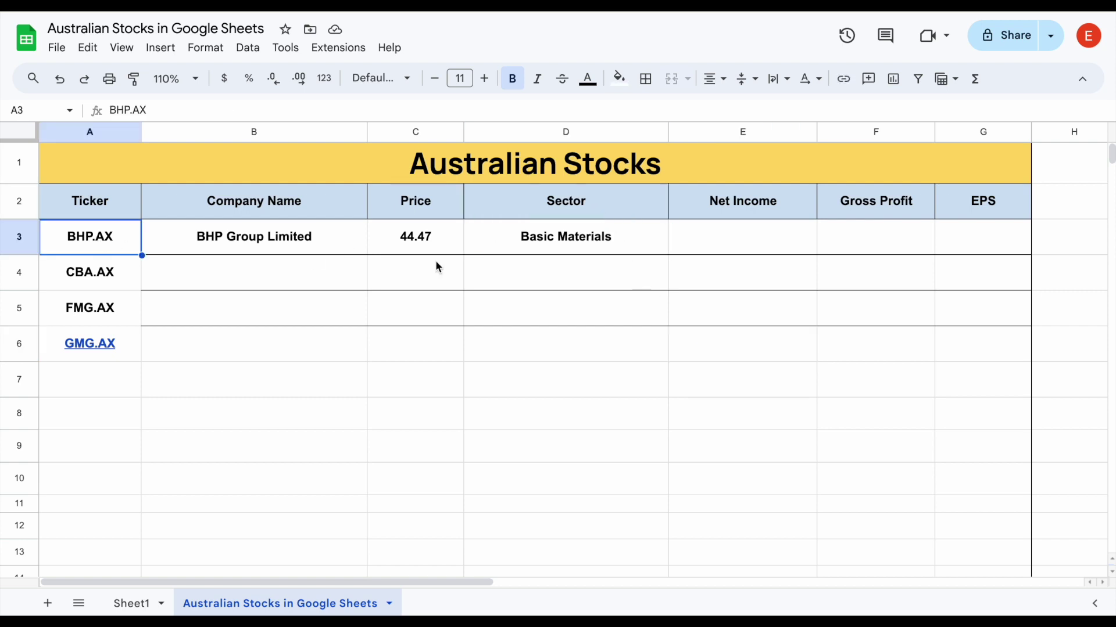
{"action": "left_click", "coordinate": [584, 247]}
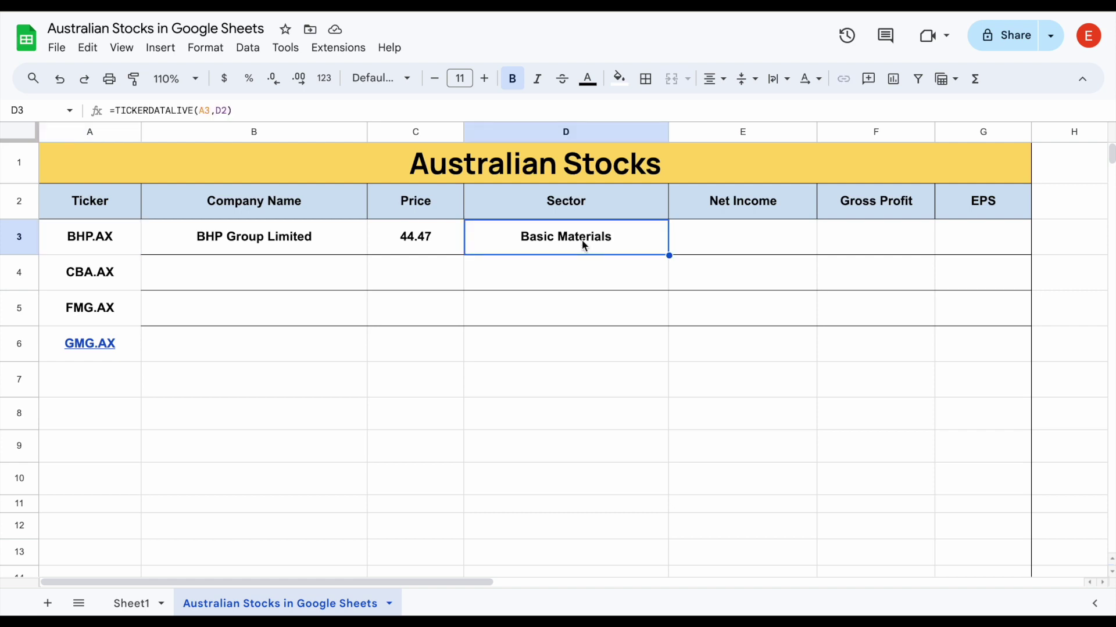
{"action": "left_click", "coordinate": [619, 208]}
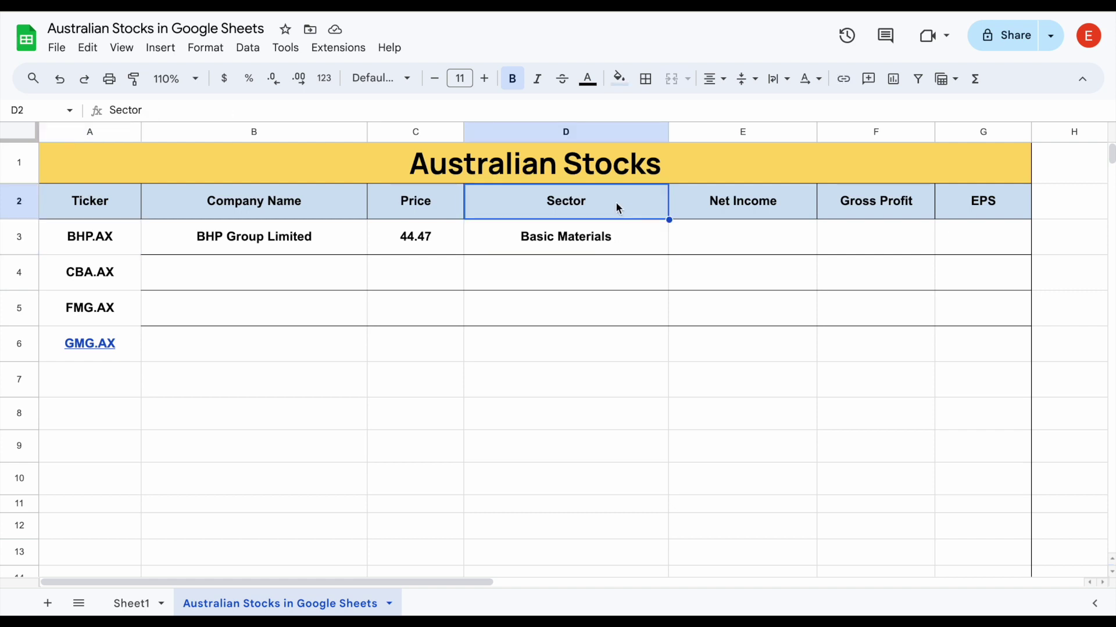
- Rename the D2 header to Industry, so D3 shows Other Industrial Metals & Mining
{"action": "type", "text": "Industry"}
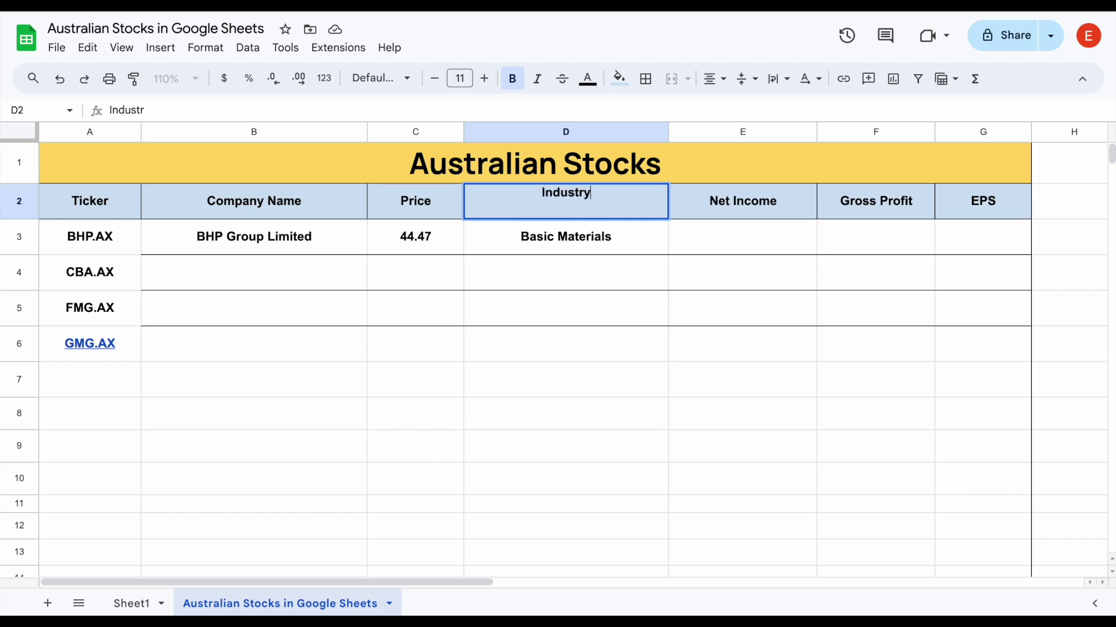
{"action": "key", "text": "Return"}
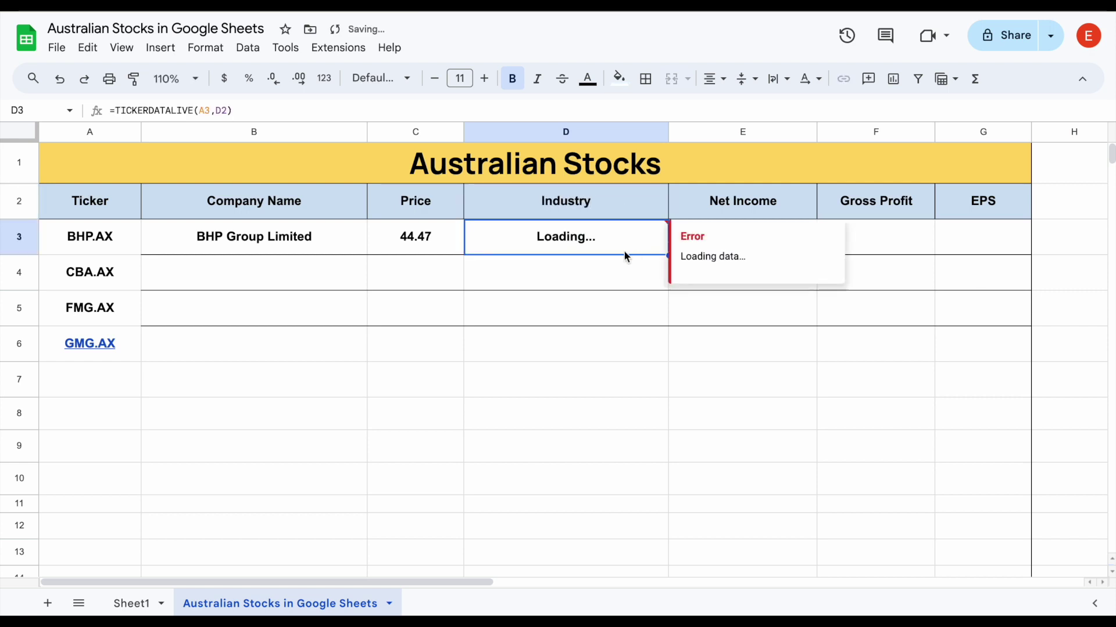
{"action": "left_click", "coordinate": [621, 273]}
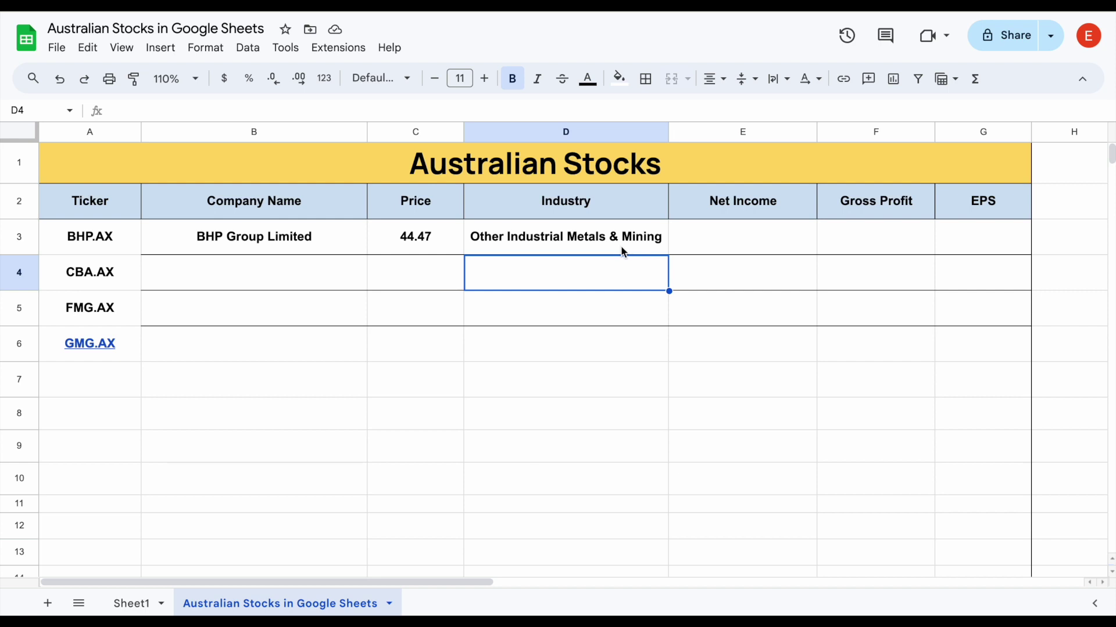
{"action": "left_click", "coordinate": [621, 247]}
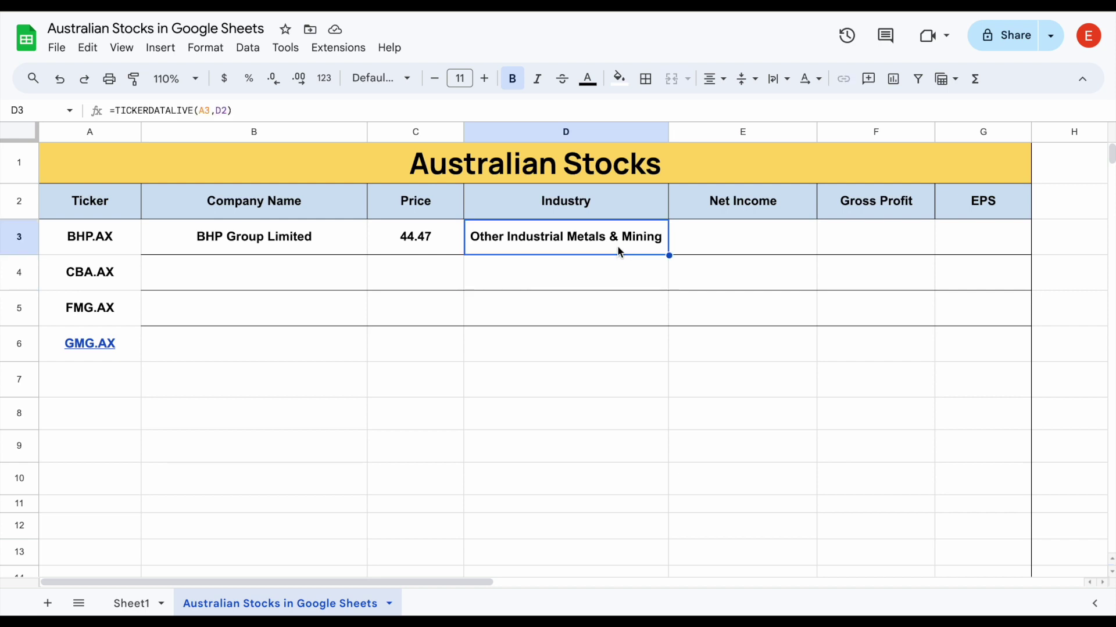
- Compare the B3:D3 formulas and note the still-empty Net Income, Gross Profit and EPS cells
{"action": "left_click_drag", "start_coordinate": [311, 235], "coordinate": [520, 250]}
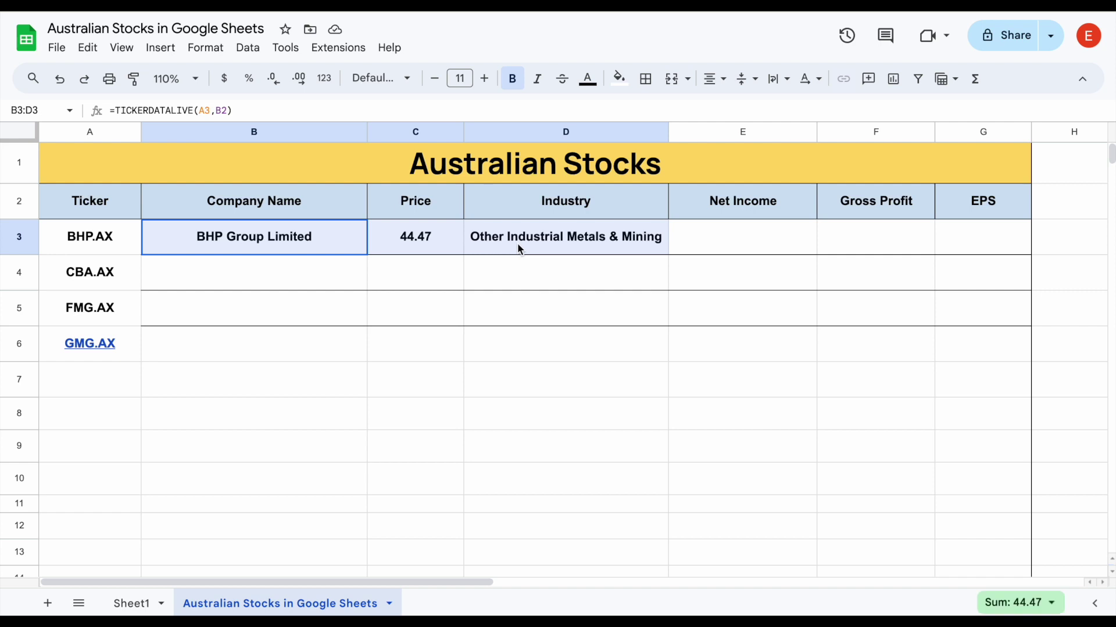
{"action": "left_click", "coordinate": [519, 249]}
{"action": "left_click", "coordinate": [436, 244]}
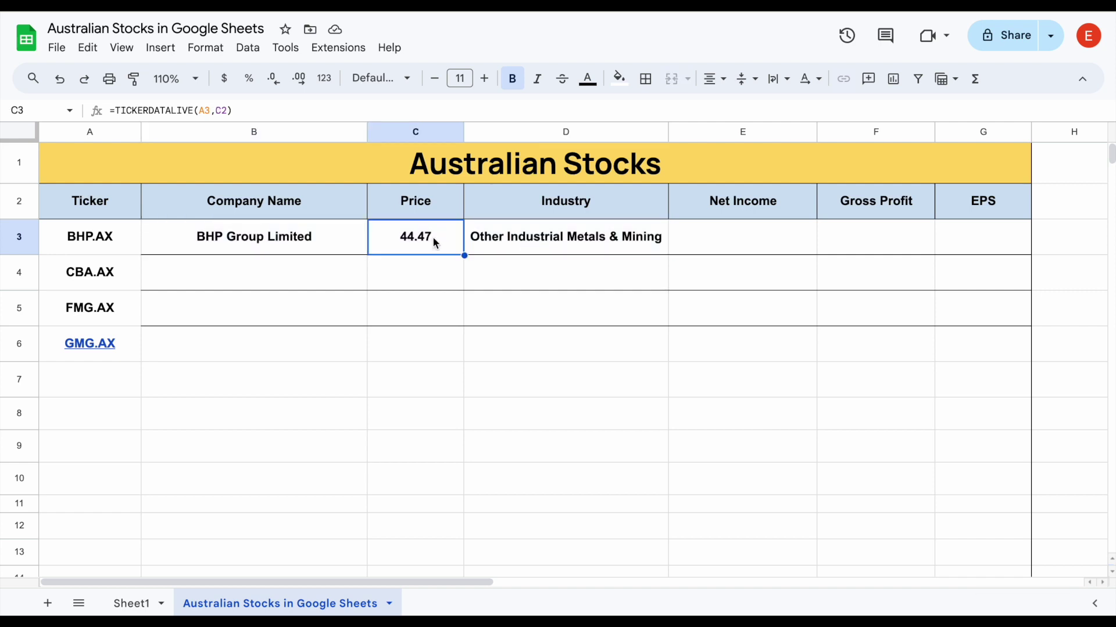
{"action": "left_click", "coordinate": [762, 247]}
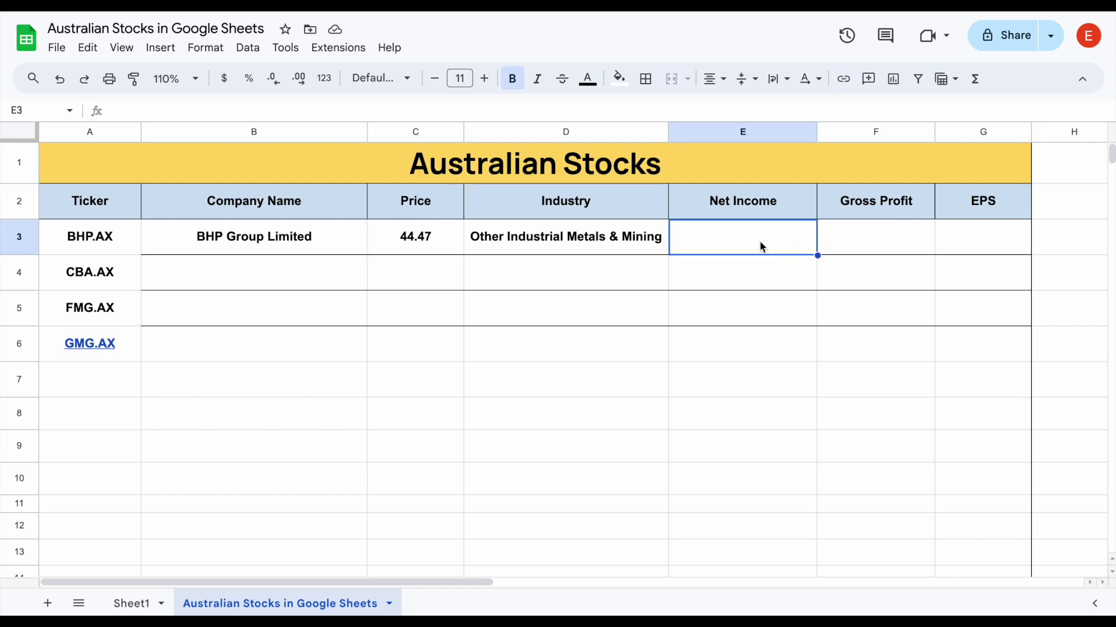
{"action": "left_click", "coordinate": [863, 243]}
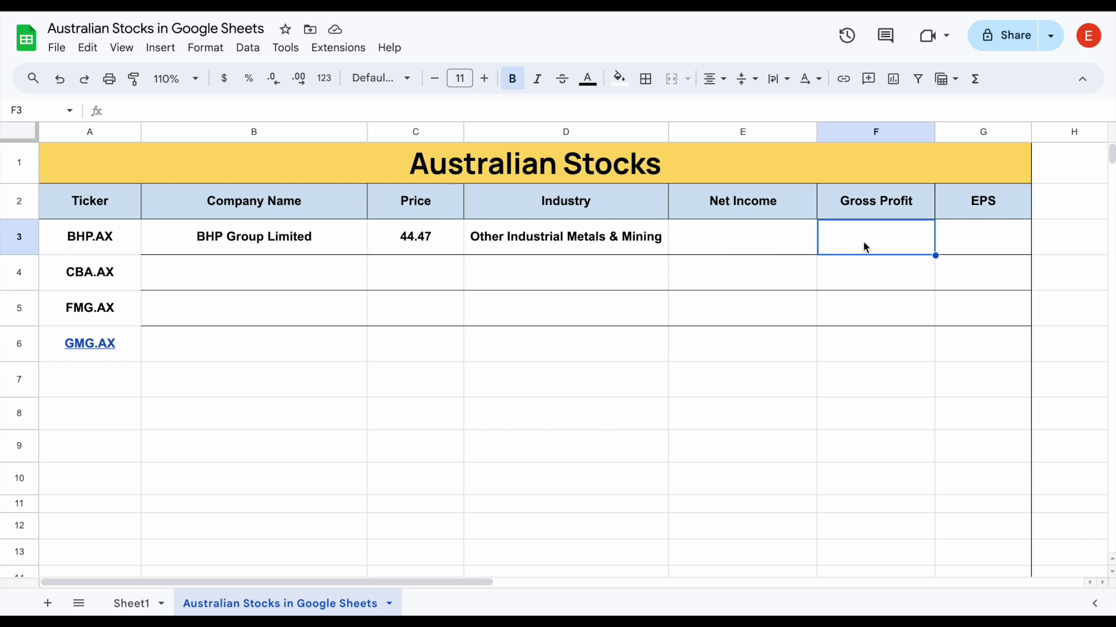
{"action": "left_click", "coordinate": [959, 239]}
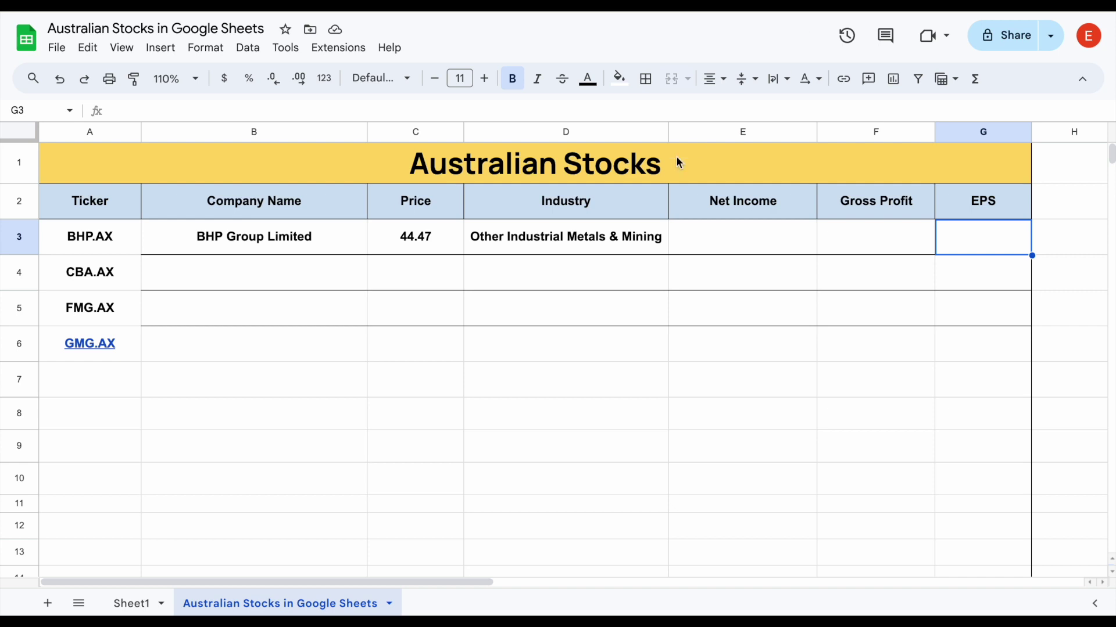
{"action": "left_click", "coordinate": [702, 235]}
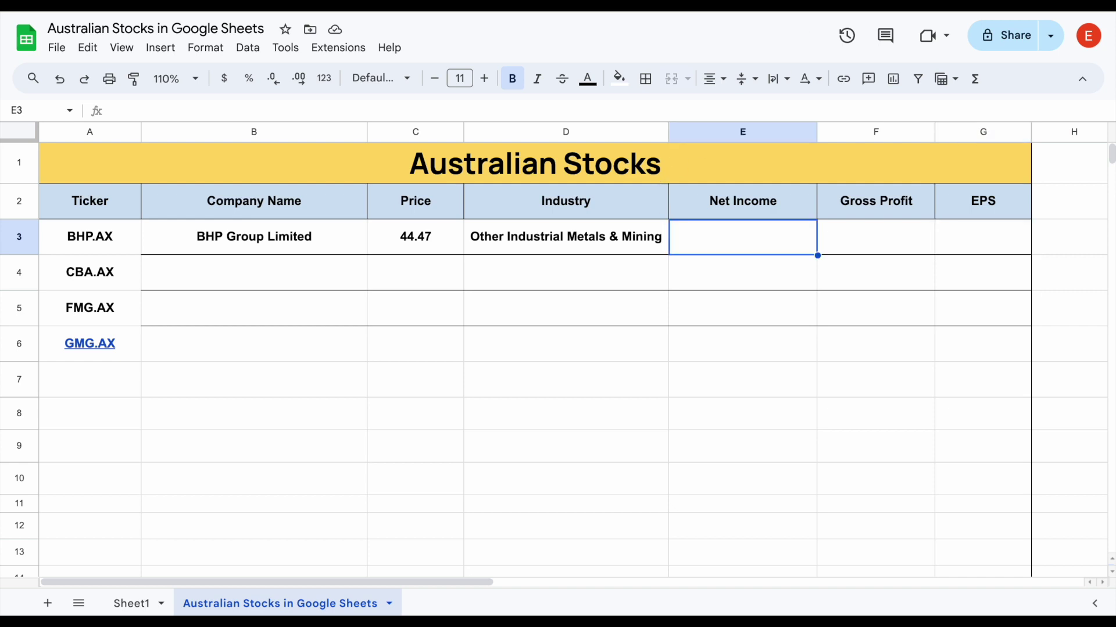
- Enter =TICKERDATA(A3,E2,2021) in E3, giving BHP.AX's 2021 net income of $11,304,000,000.00
{"action": "type", "text": "=tick"}
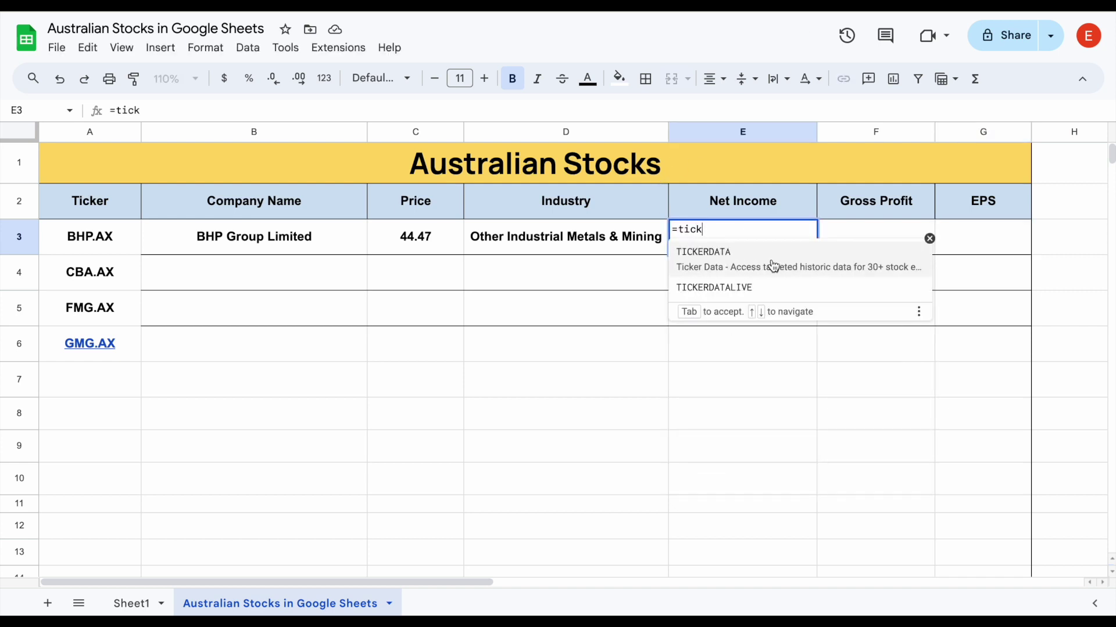
{"action": "left_click", "coordinate": [765, 263]}
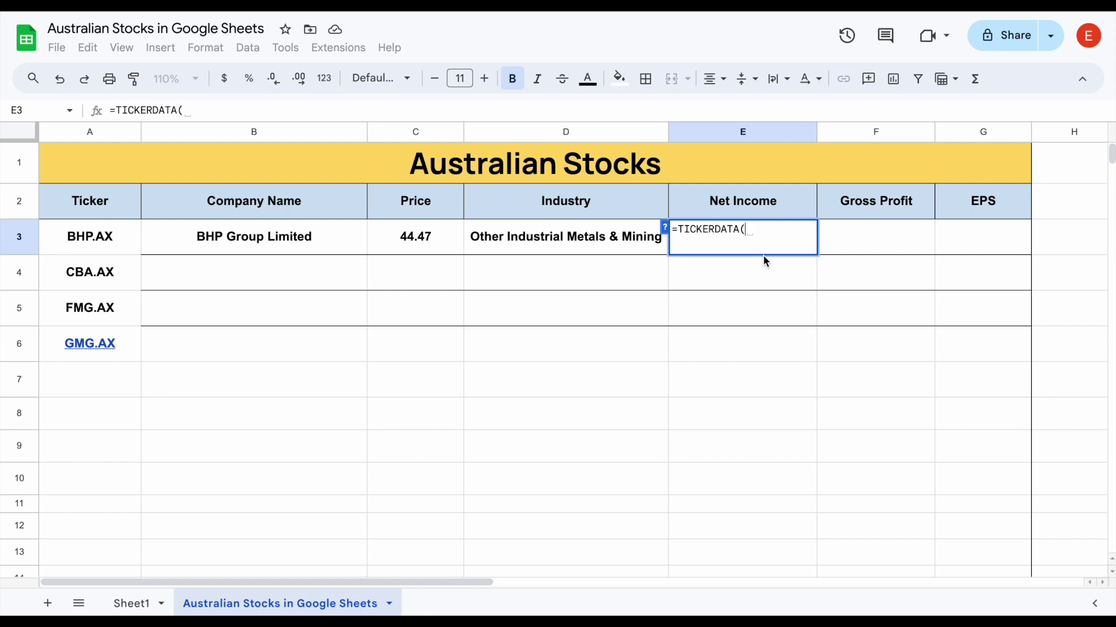
{"action": "left_click", "coordinate": [114, 243]}
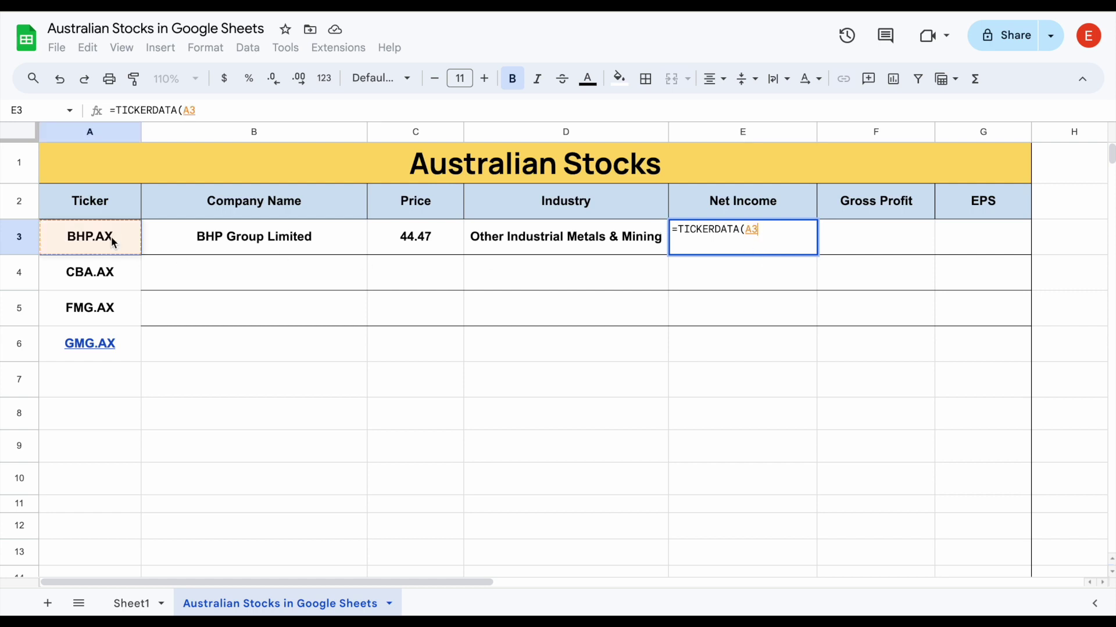
{"action": "type", "text": ","}
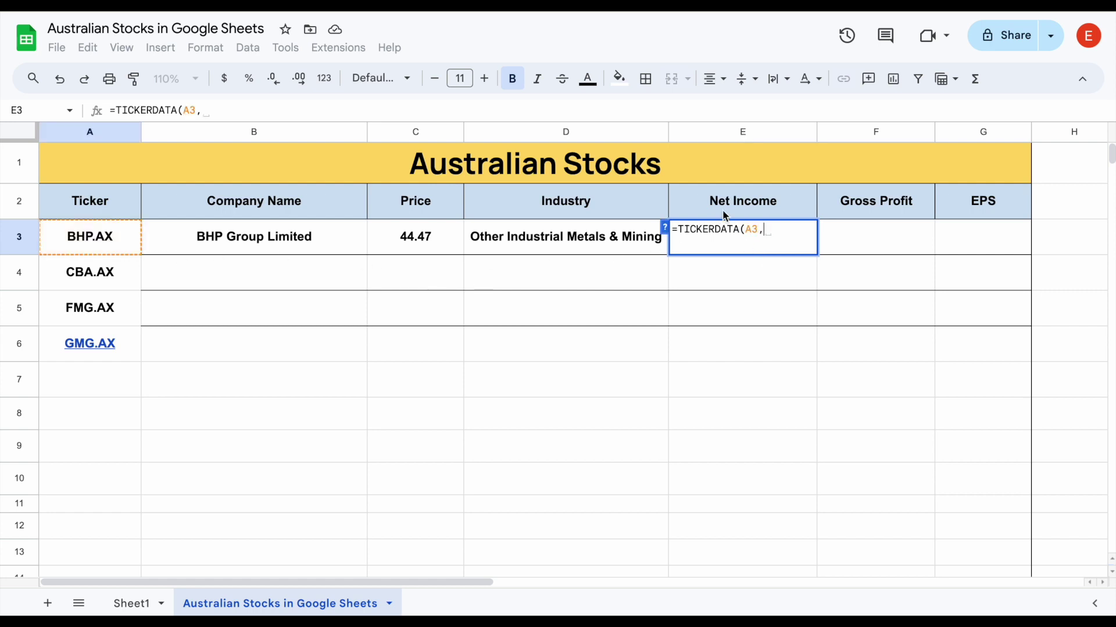
{"action": "left_click", "coordinate": [739, 203]}
{"action": "type", "text": ","}
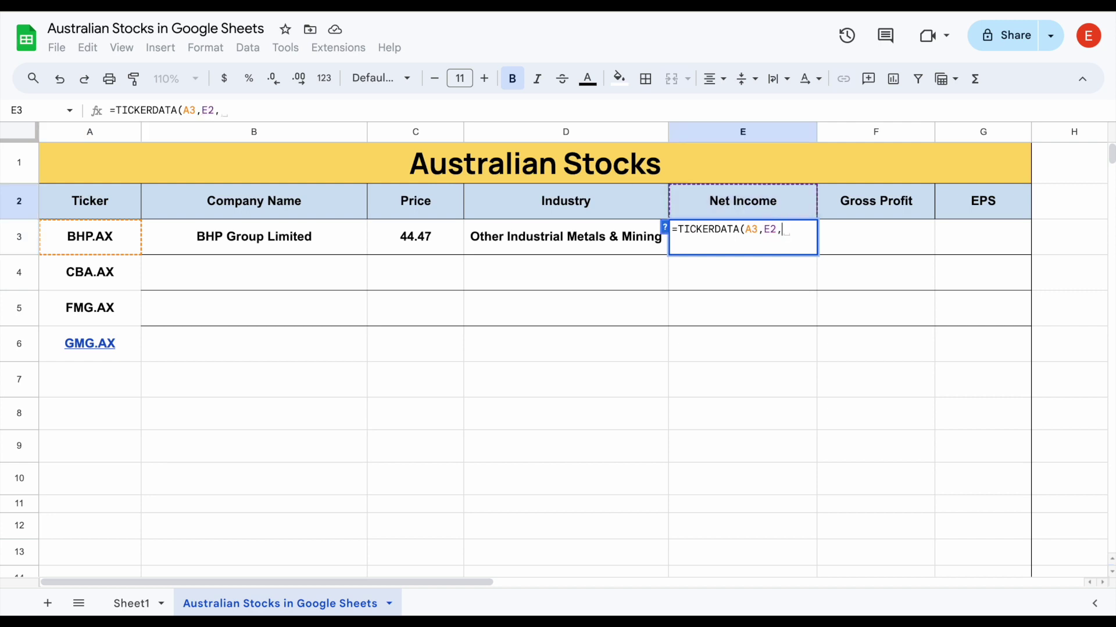
{"action": "type", "text": "2021"}
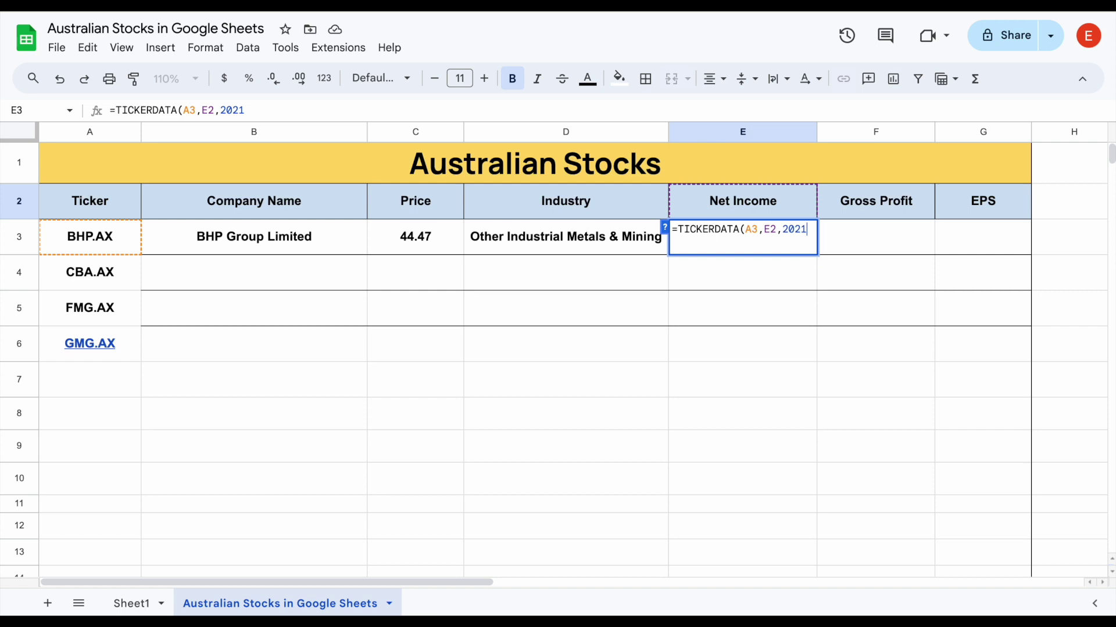
{"action": "type", "text": ")"}
{"action": "key", "text": "Return"}
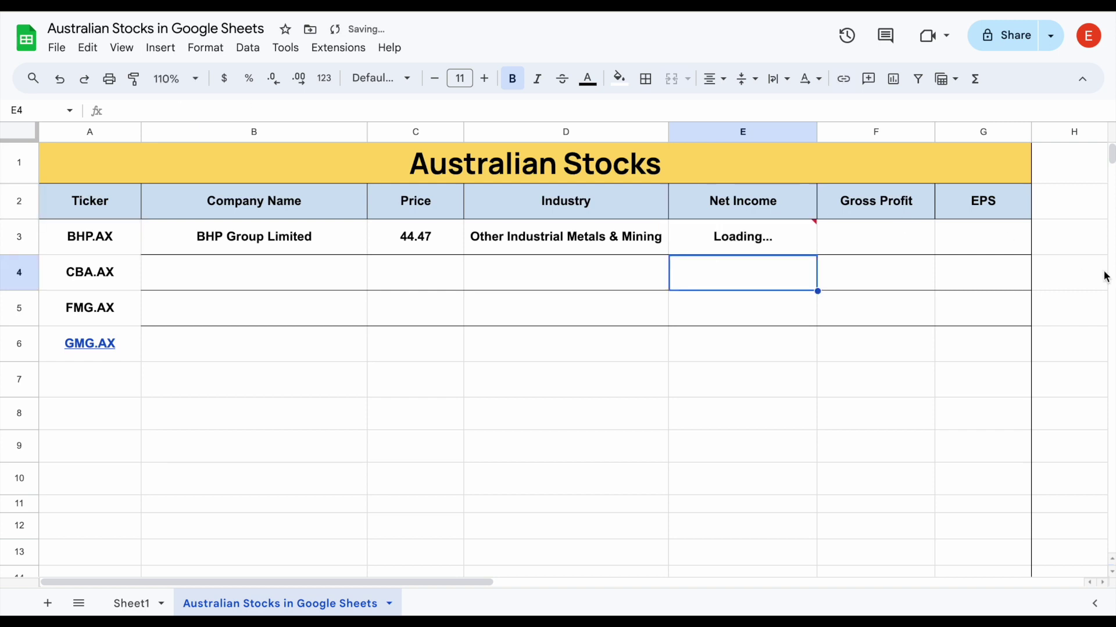
{"action": "left_click", "coordinate": [793, 248]}
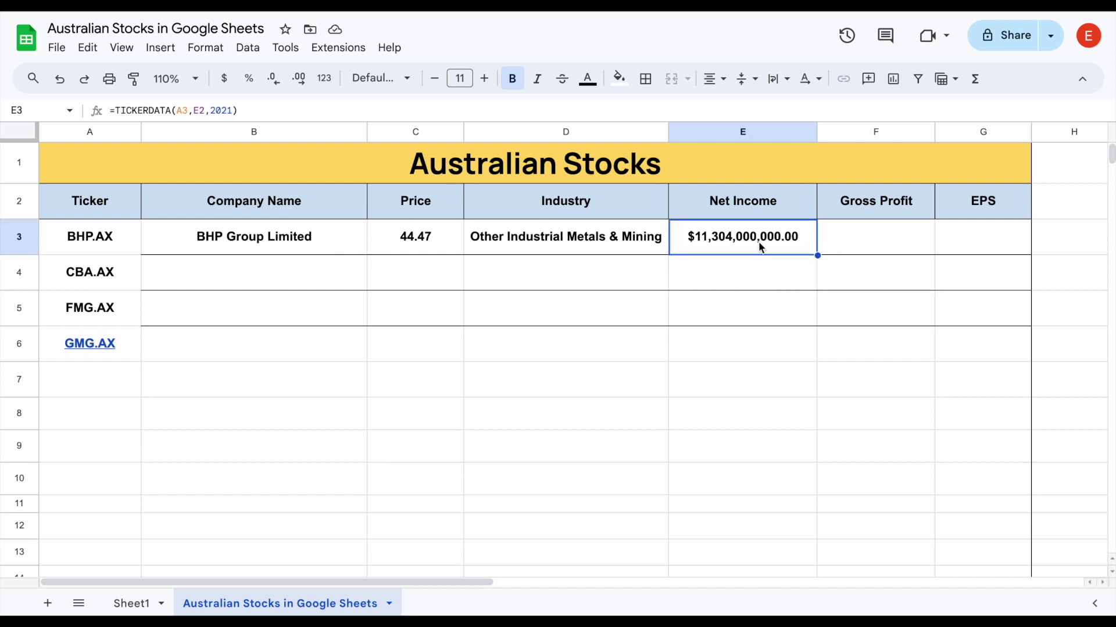
- Enter =TICKERDATA(A3,F2,2021) in F3 for a Gross Profit of $34,784,000,000.00
{"action": "left_click", "coordinate": [846, 239]}
{"action": "type", "text": "="}
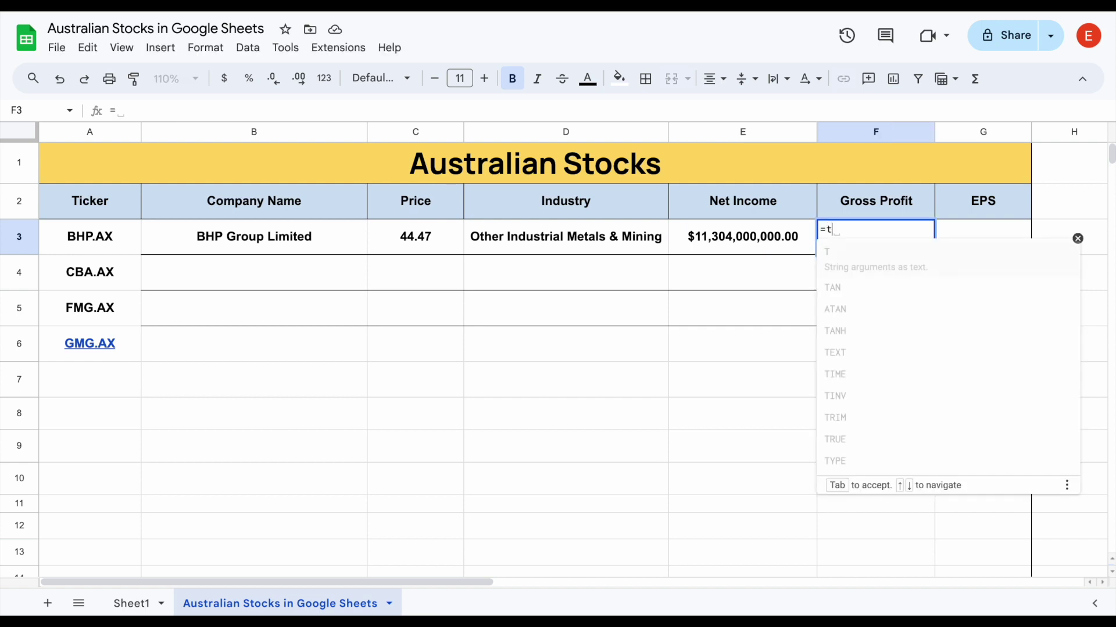
{"action": "type", "text": "tick"}
{"action": "key", "text": "Tab"}
{"action": "left_click", "coordinate": [118, 238]}
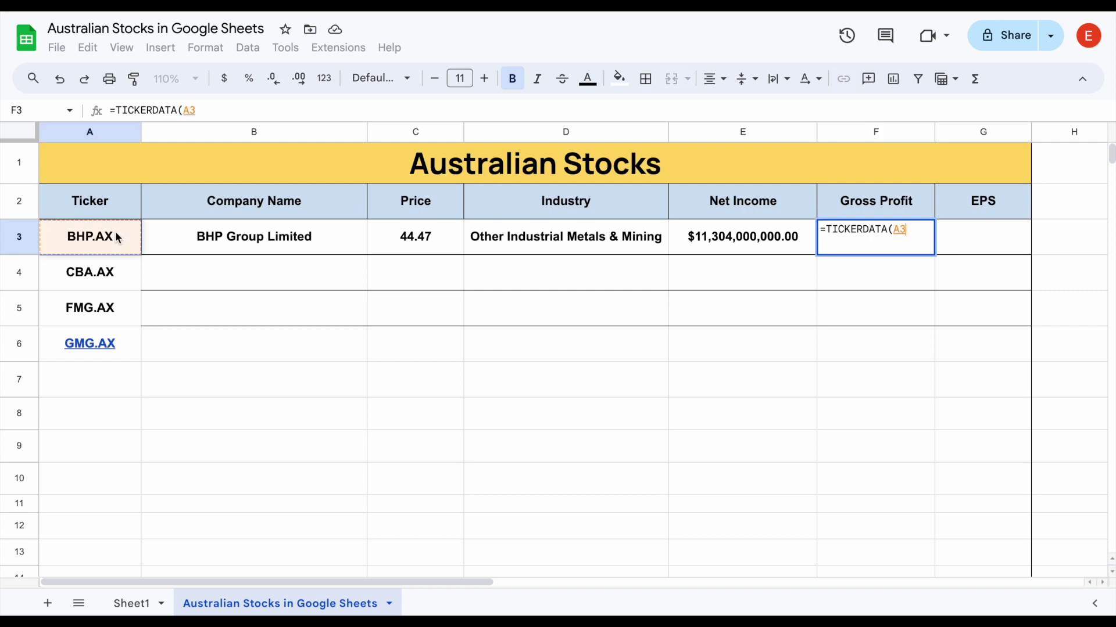
{"action": "type", "text": ","}
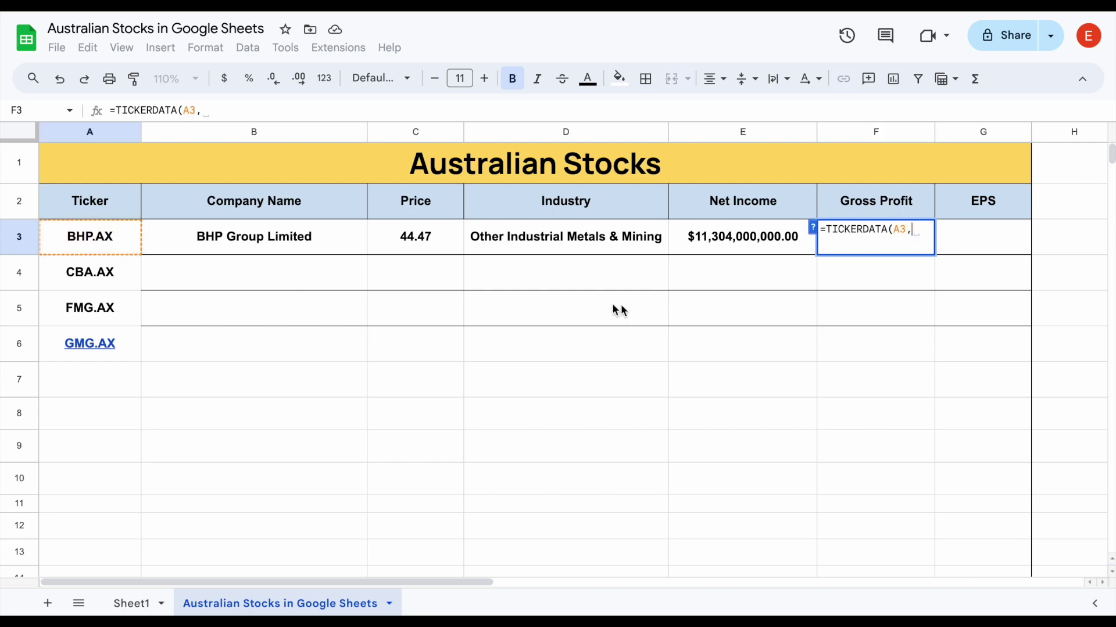
{"action": "left_click", "coordinate": [866, 201]}
{"action": "type", "text": ",20"}
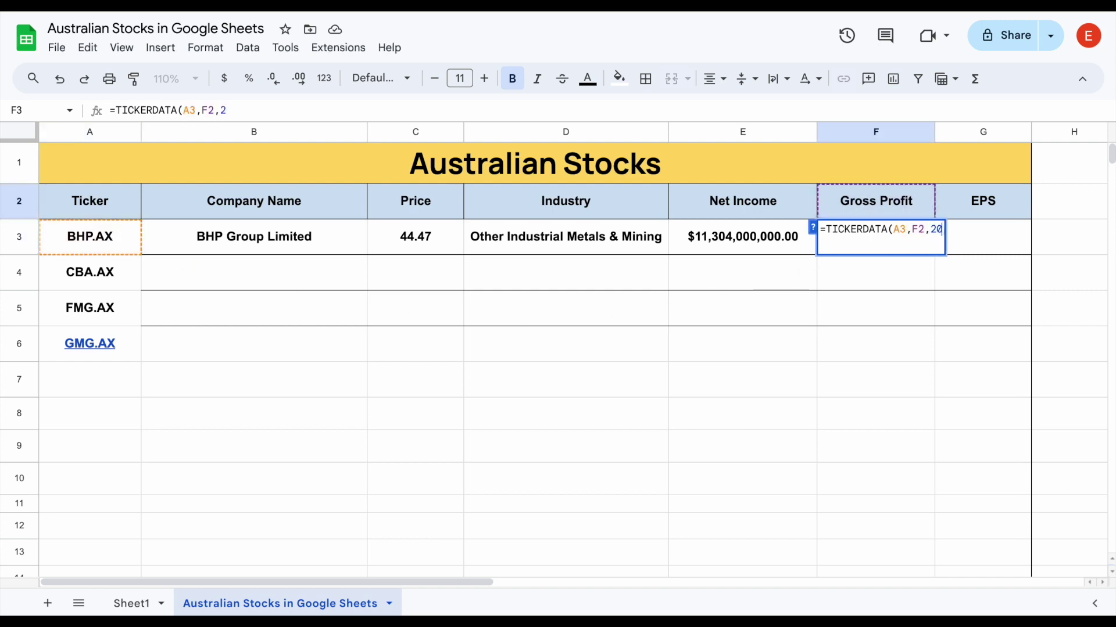
{"action": "type", "text": "21)"}
{"action": "key", "text": "Return"}
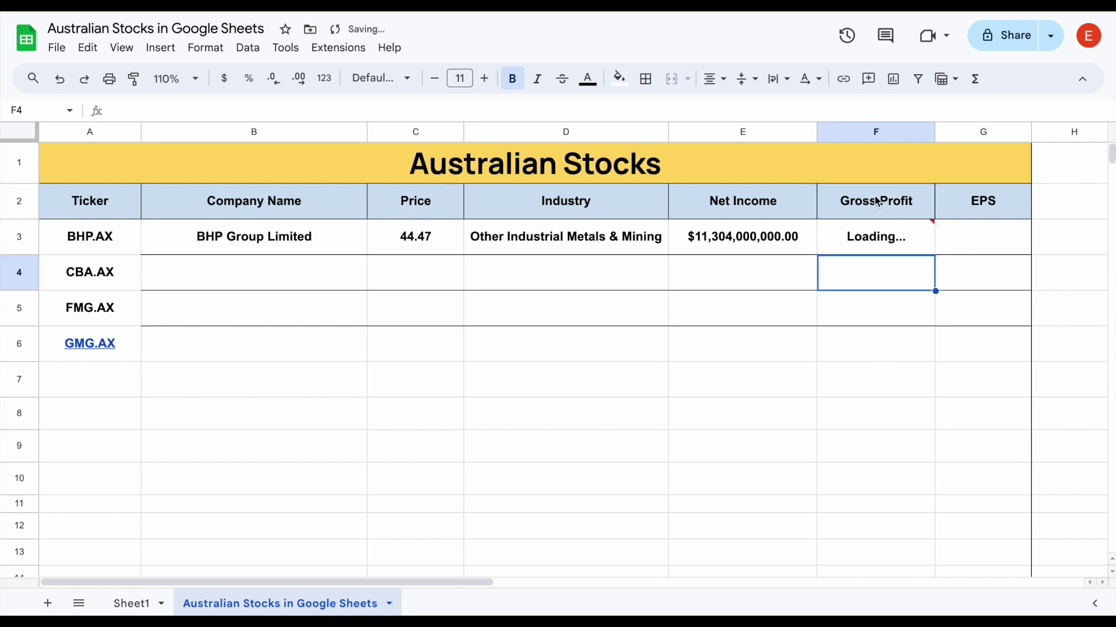
- Enter =TICKERDATA(A3,G2,2021) in G3 for an EPS of $2.24
{"action": "left_click", "coordinate": [1017, 244]}
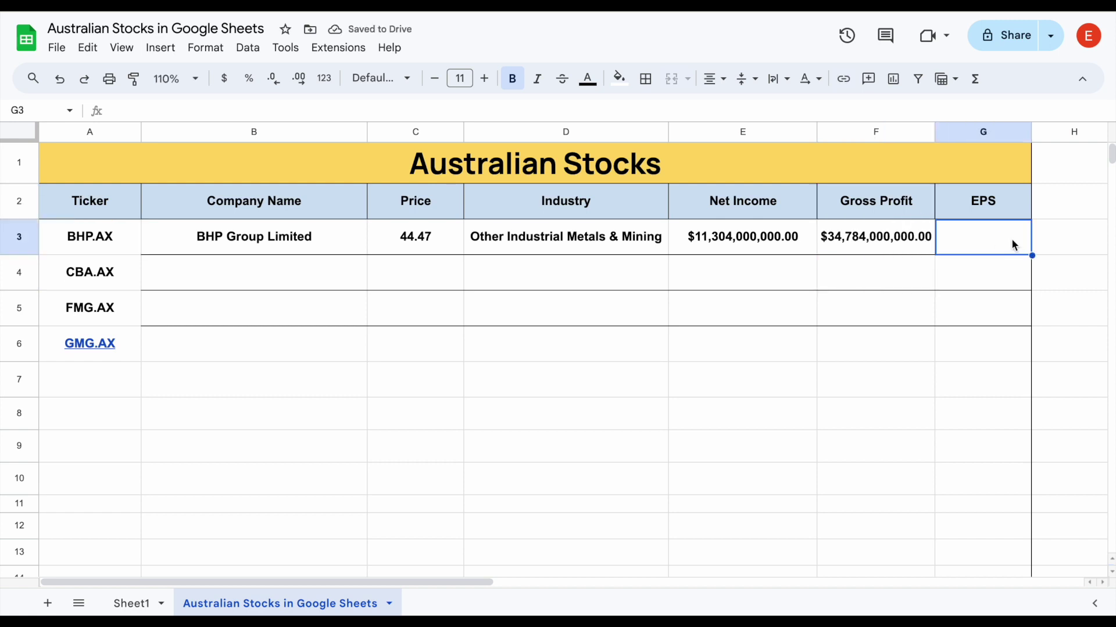
{"action": "type", "text": "=tick"}
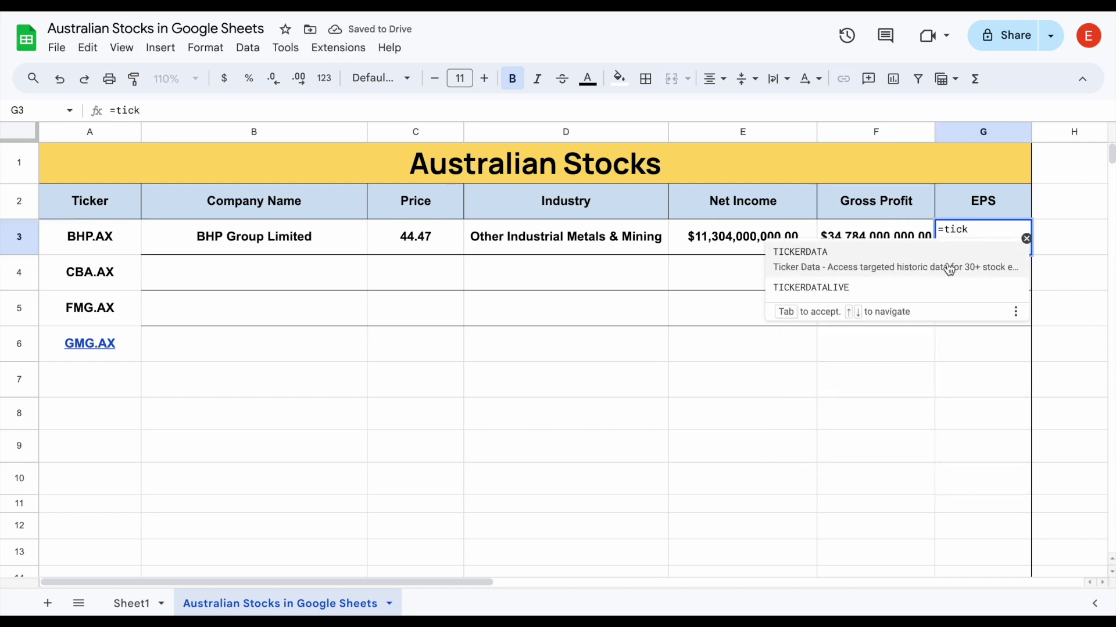
{"action": "left_click", "coordinate": [949, 266]}
{"action": "left_click", "coordinate": [114, 235]}
{"action": "type", "text": ","}
{"action": "left_click", "coordinate": [1005, 207]}
{"action": "type", "text": ",2021)"}
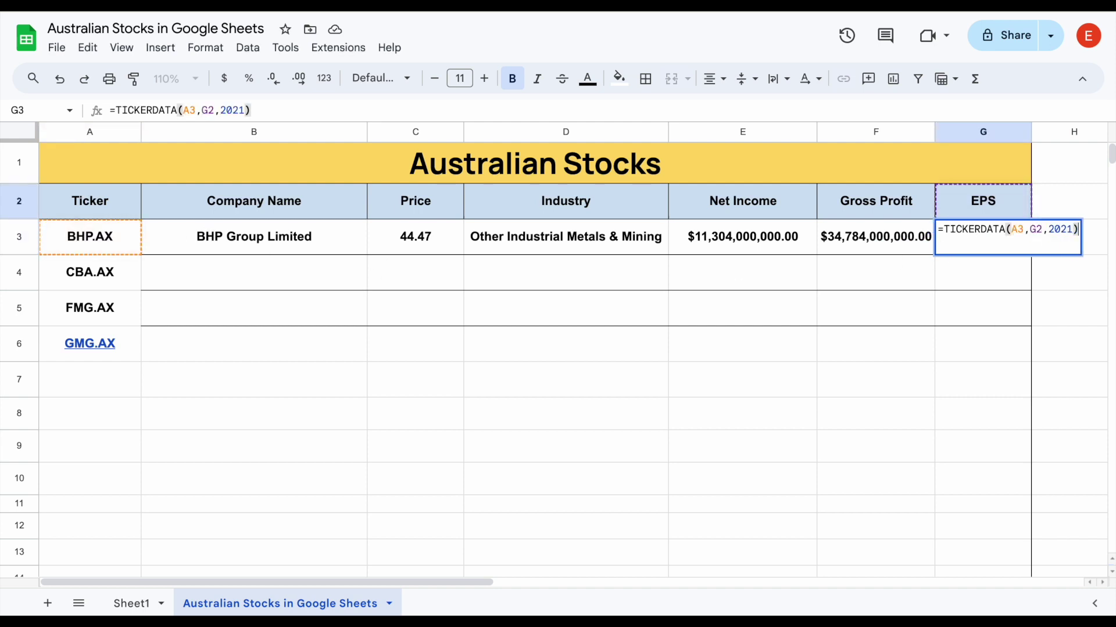
{"action": "key", "text": "Return"}
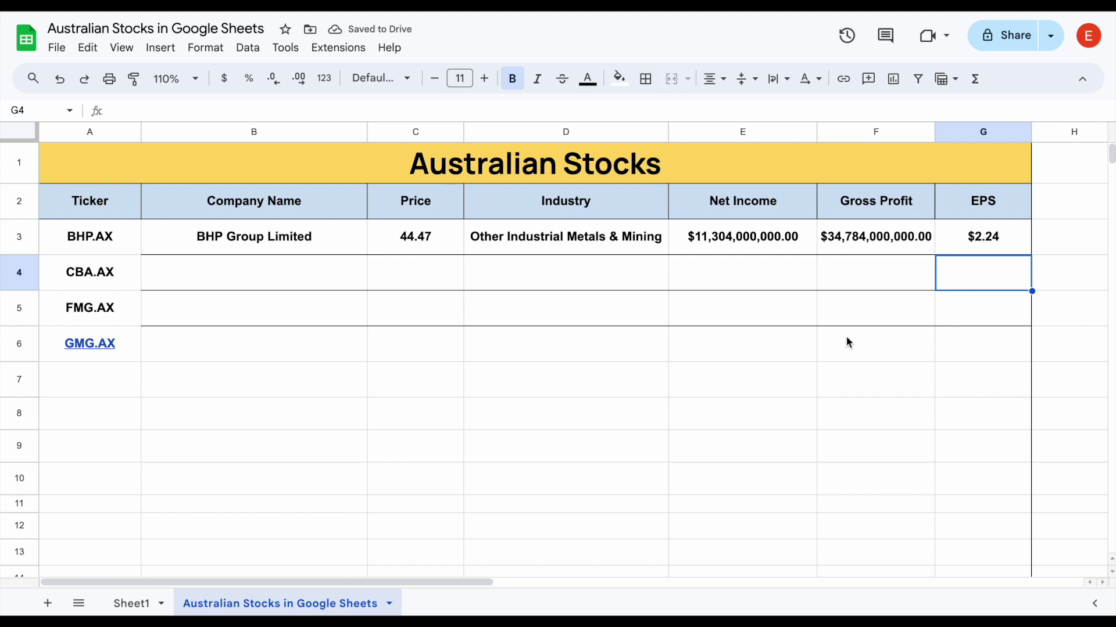
- Rename the E2 header from Net Income to Total Debt, making E3 show $16,428,000,000.00
{"action": "left_click", "coordinate": [674, 173]}
{"action": "left_click", "coordinate": [812, 215]}
{"action": "left_click_drag", "start_coordinate": [828, 218], "coordinate": [956, 214]}
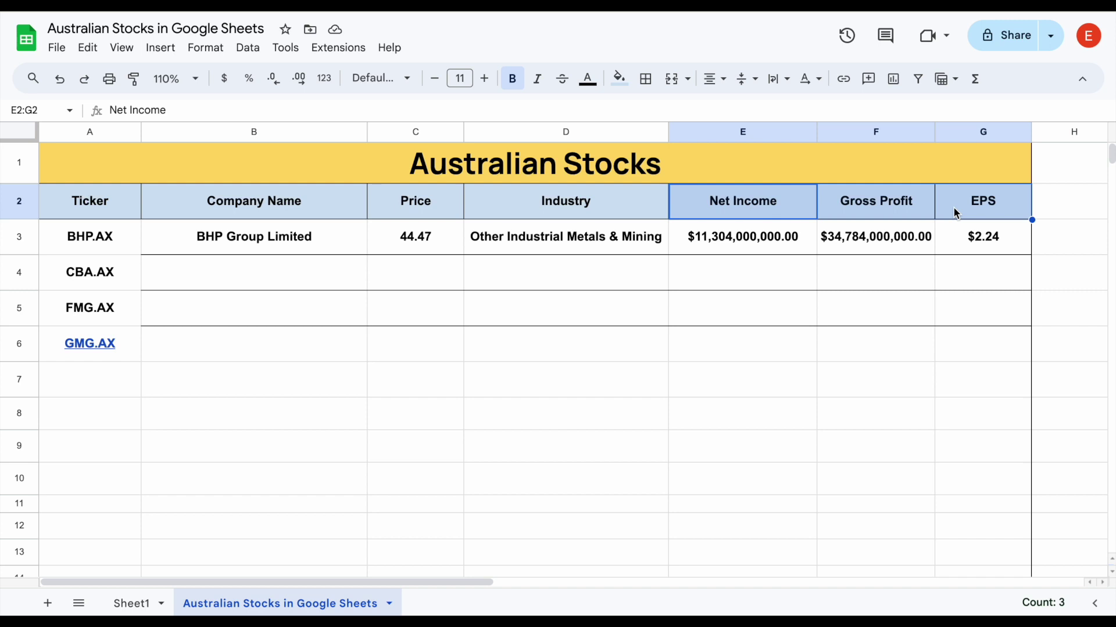
{"action": "left_click", "coordinate": [770, 209]}
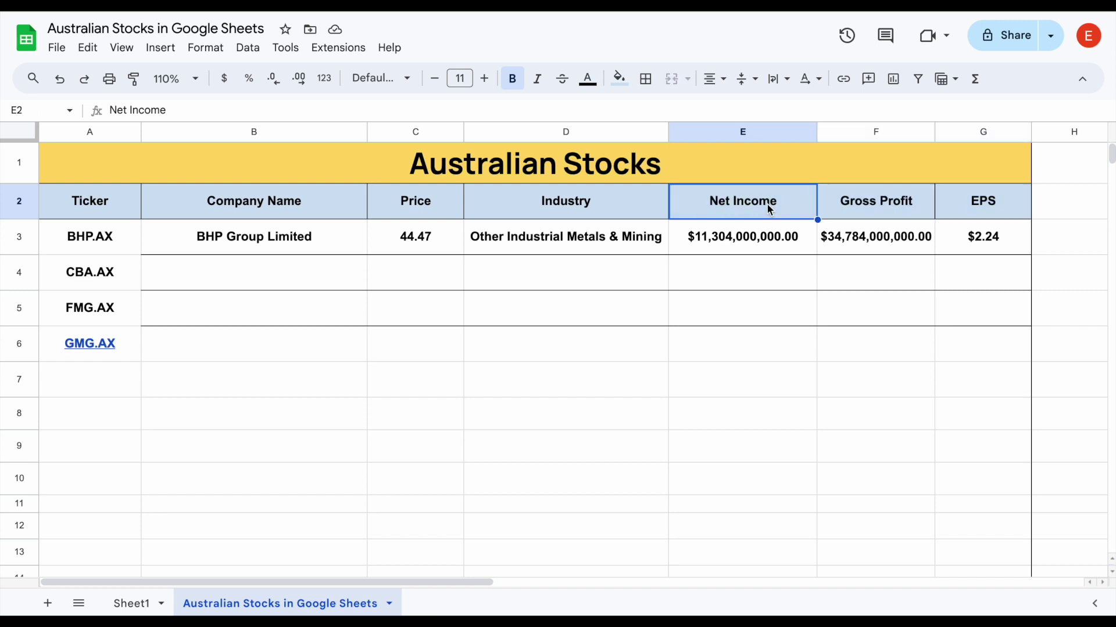
{"action": "type", "text": "Total Debt"}
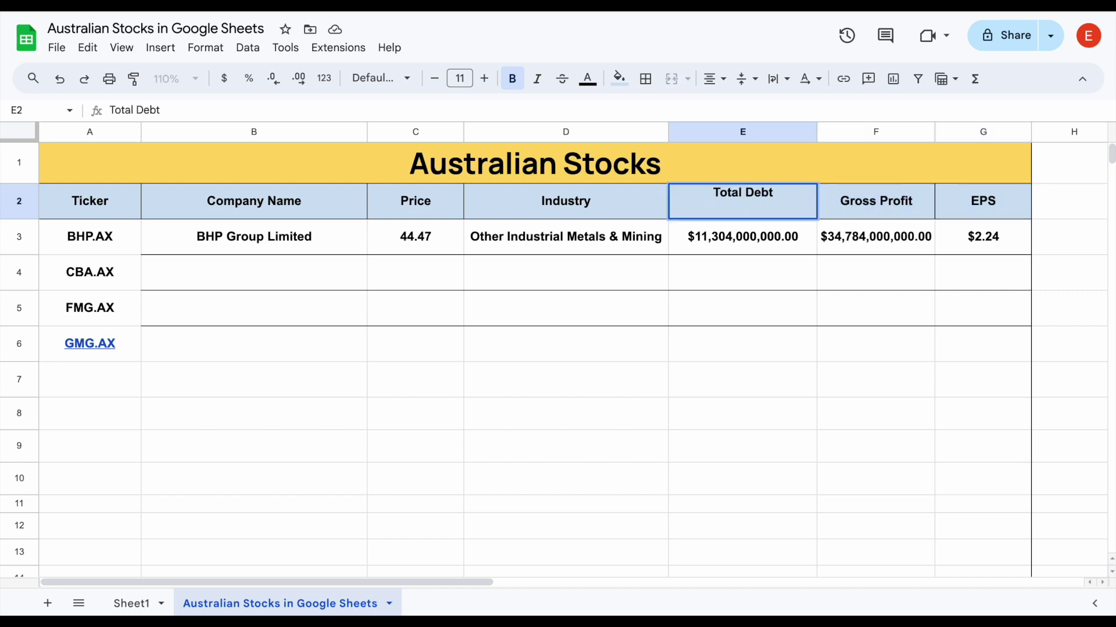
{"action": "key", "text": "Return"}
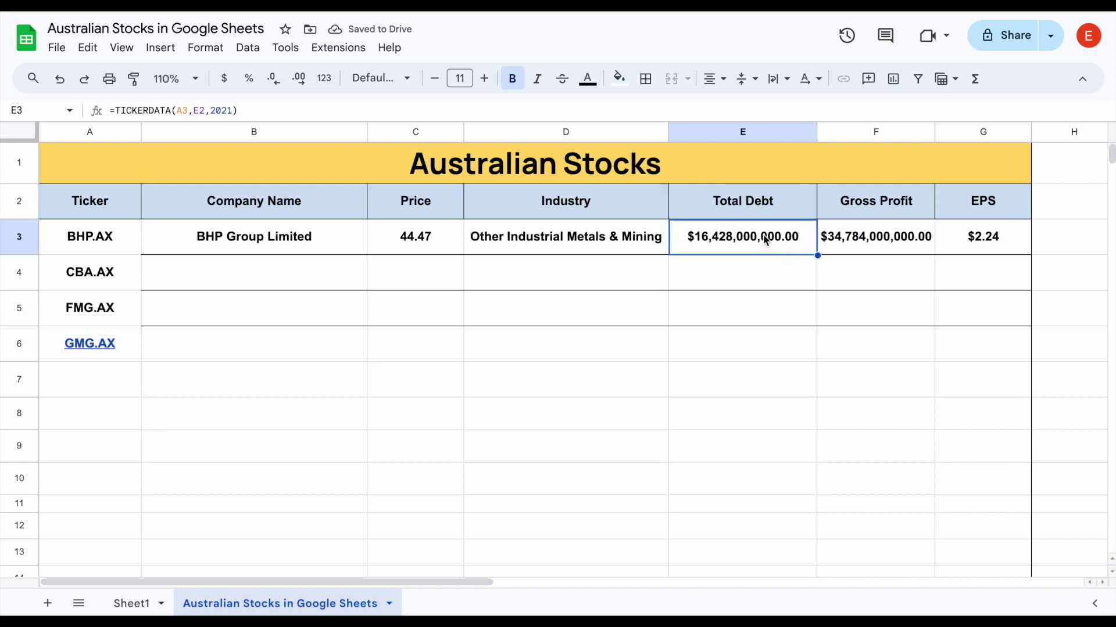
{"action": "left_click", "coordinate": [354, 235]}
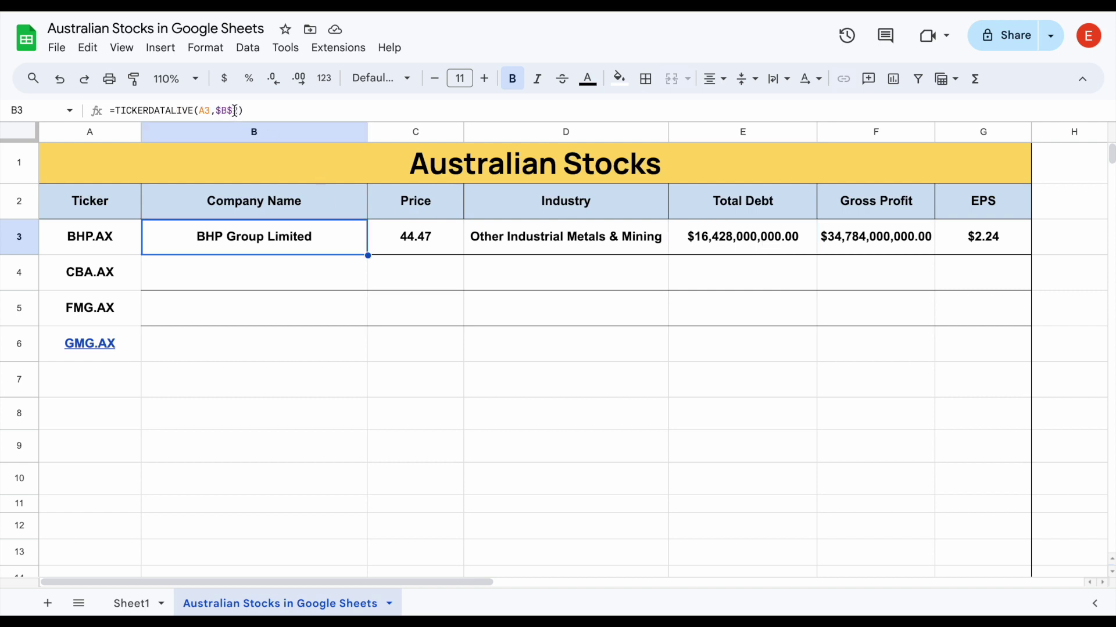
- Fill BHP.AX's B3:G3 formulas down through rows 4–6
{"action": "left_click_drag", "start_coordinate": [296, 205], "coordinate": [932, 218]}
{"action": "left_click_drag", "start_coordinate": [354, 230], "coordinate": [1015, 355]}
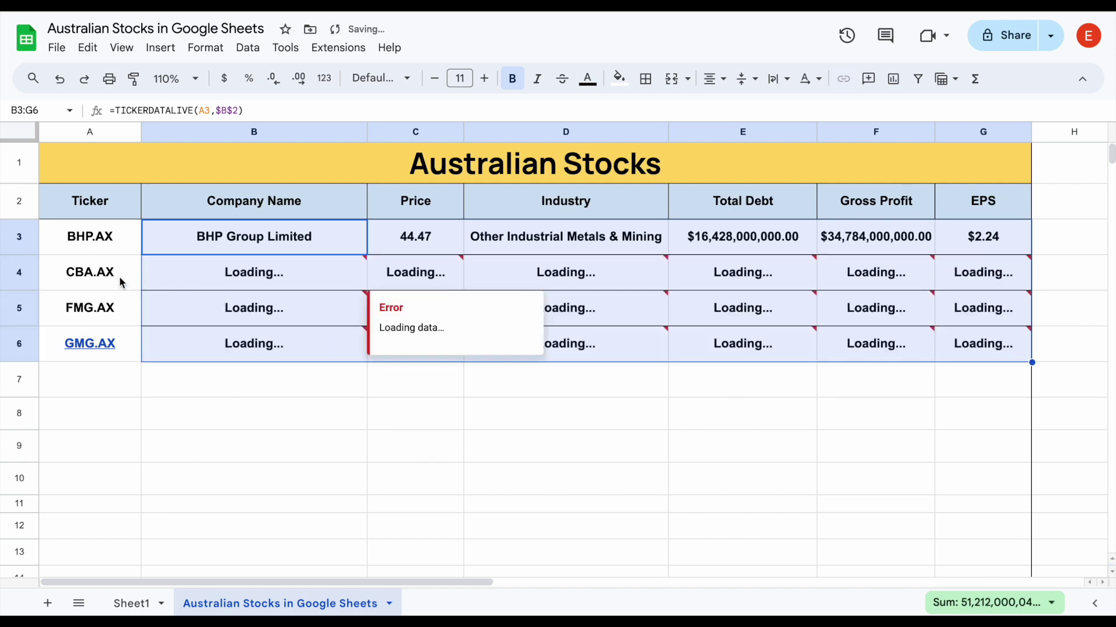
{"action": "left_click", "coordinate": [226, 394]}
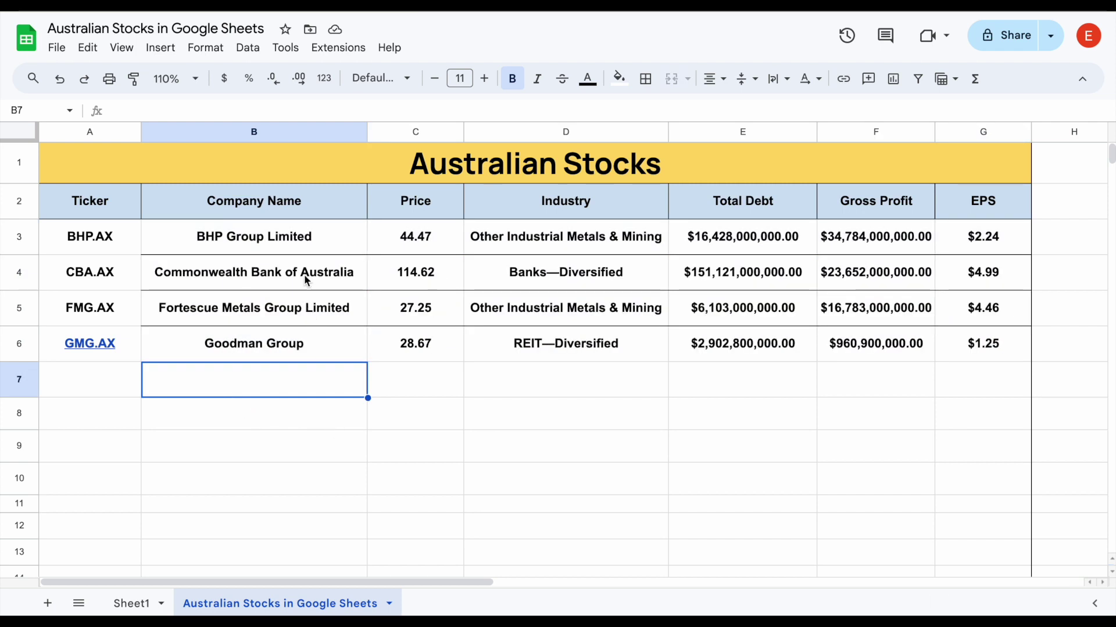
- Check the copied company-name formulas in B4–B6 and the filled figures for rows 4–6
{"action": "left_click", "coordinate": [336, 284]}
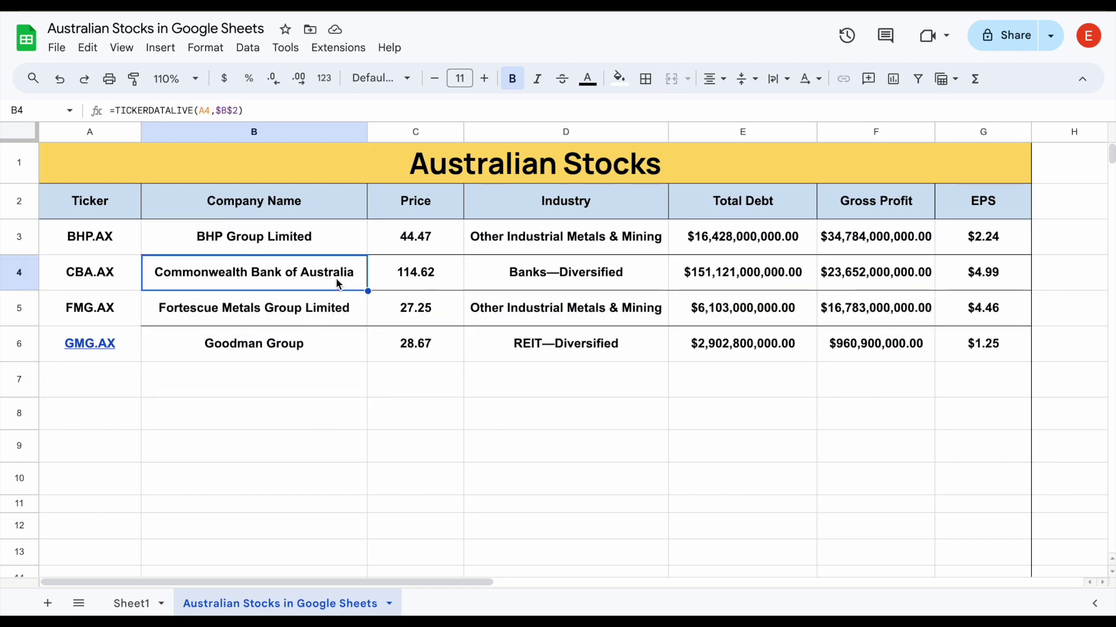
{"action": "left_click", "coordinate": [347, 320]}
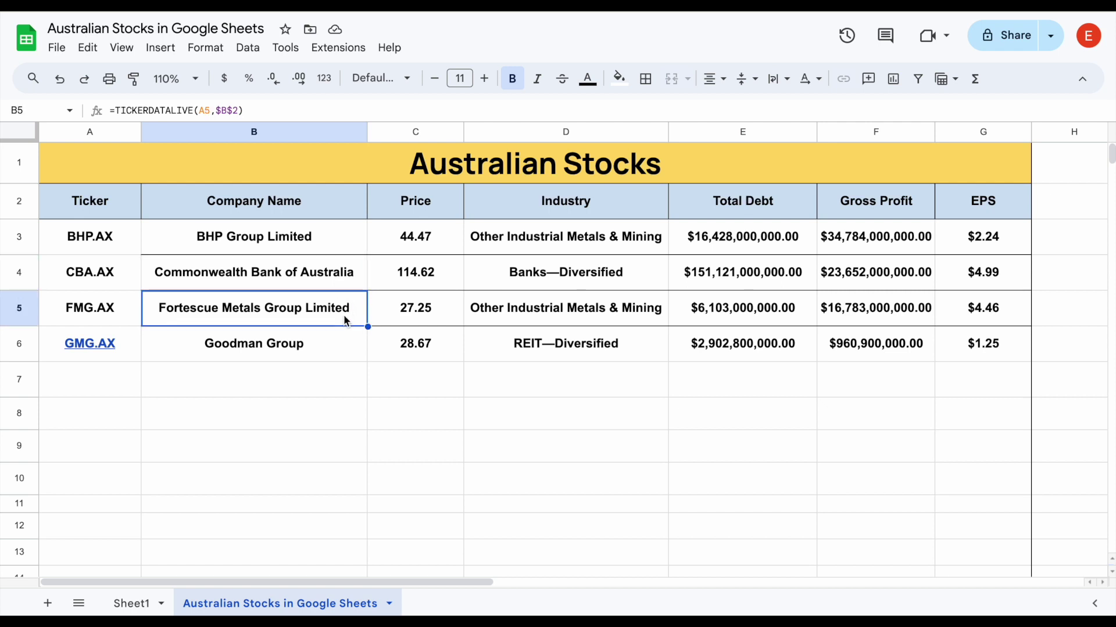
{"action": "left_click", "coordinate": [339, 348]}
{"action": "left_click_drag", "start_coordinate": [422, 277], "coordinate": [967, 347]}
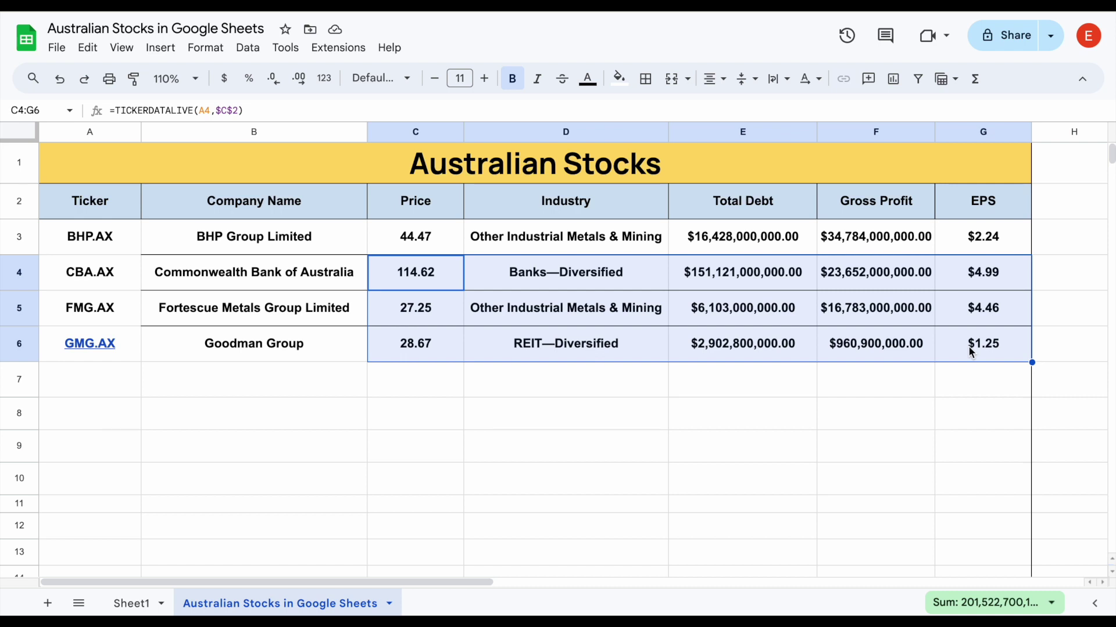
{"action": "left_click", "coordinate": [623, 210]}
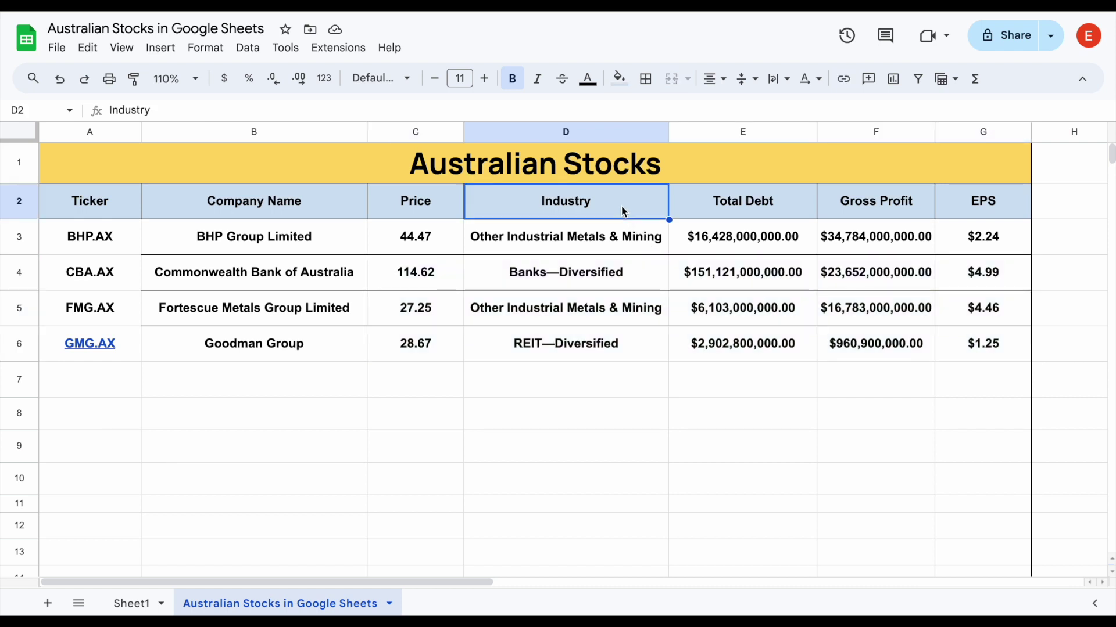
- Rename the D2 header to Sector and the E2 header to Total Assets
{"action": "type", "text": "Sector"}
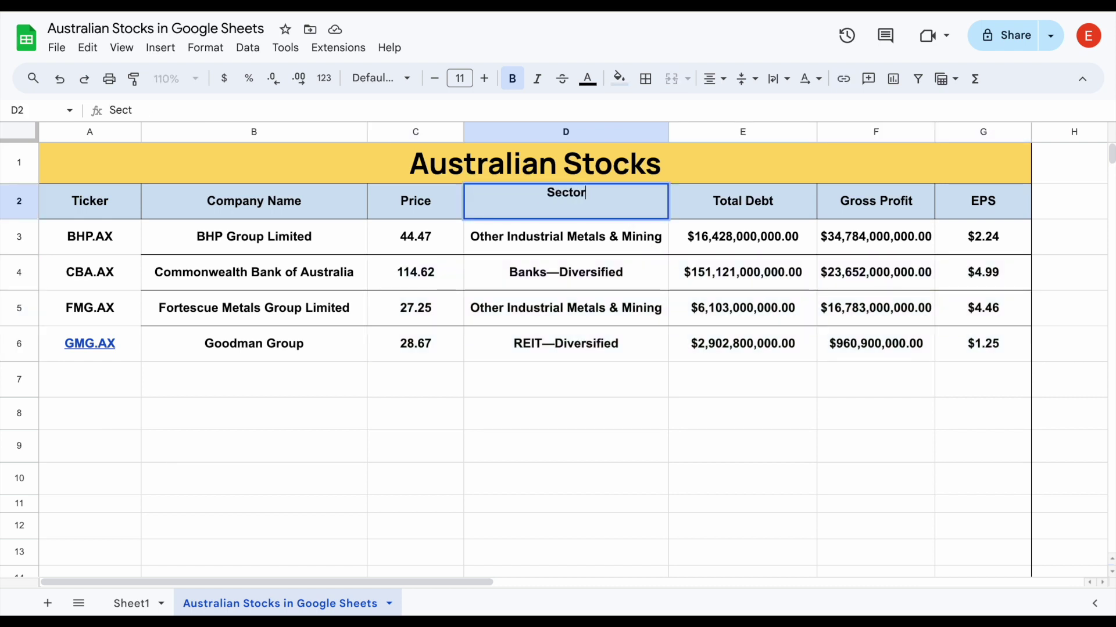
{"action": "key", "text": "Return"}
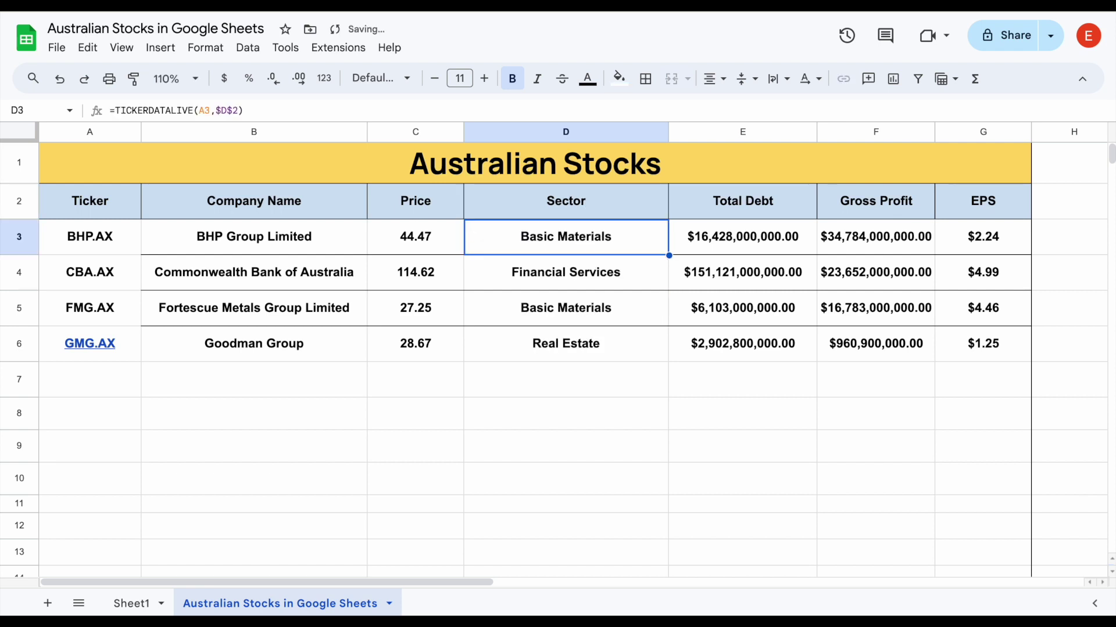
{"action": "left_click", "coordinate": [742, 195]}
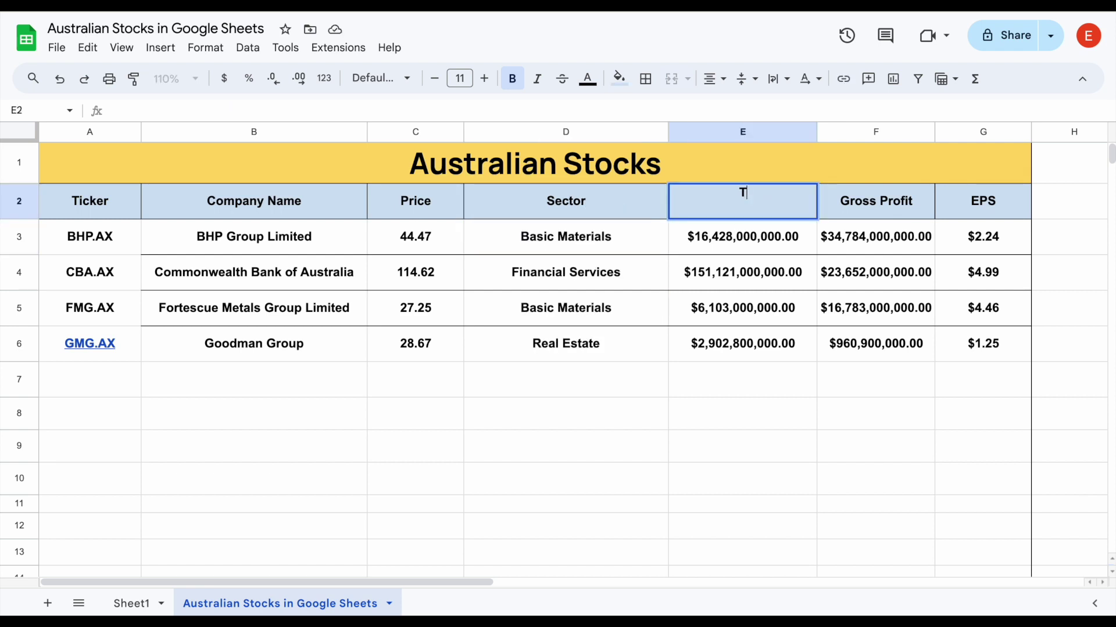
{"action": "type", "text": "Total Assets"}
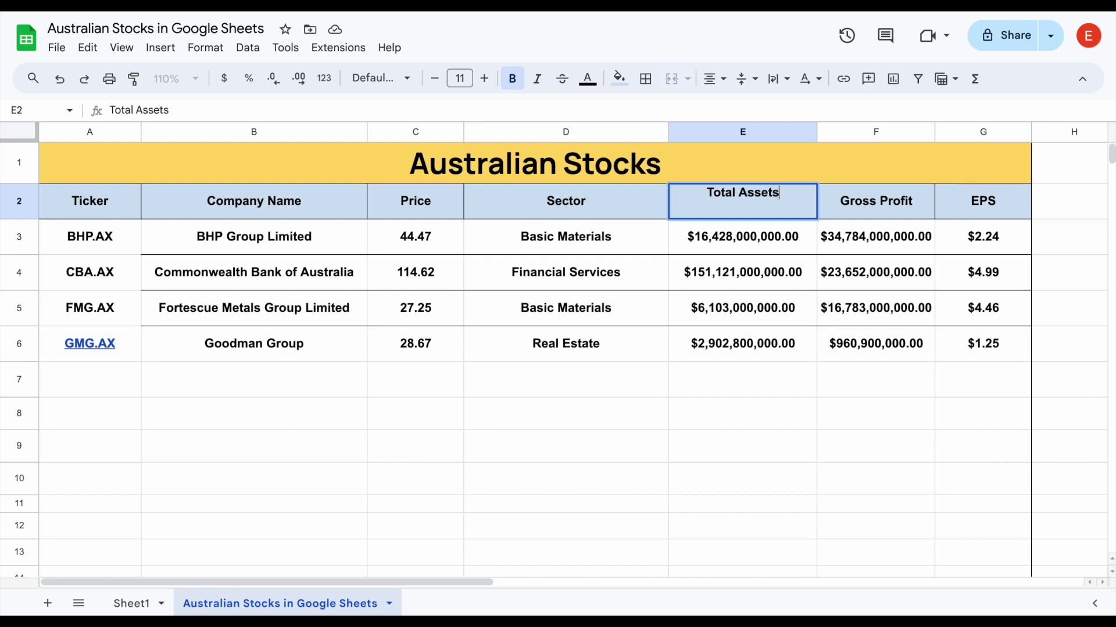
{"action": "key", "text": "Return"}
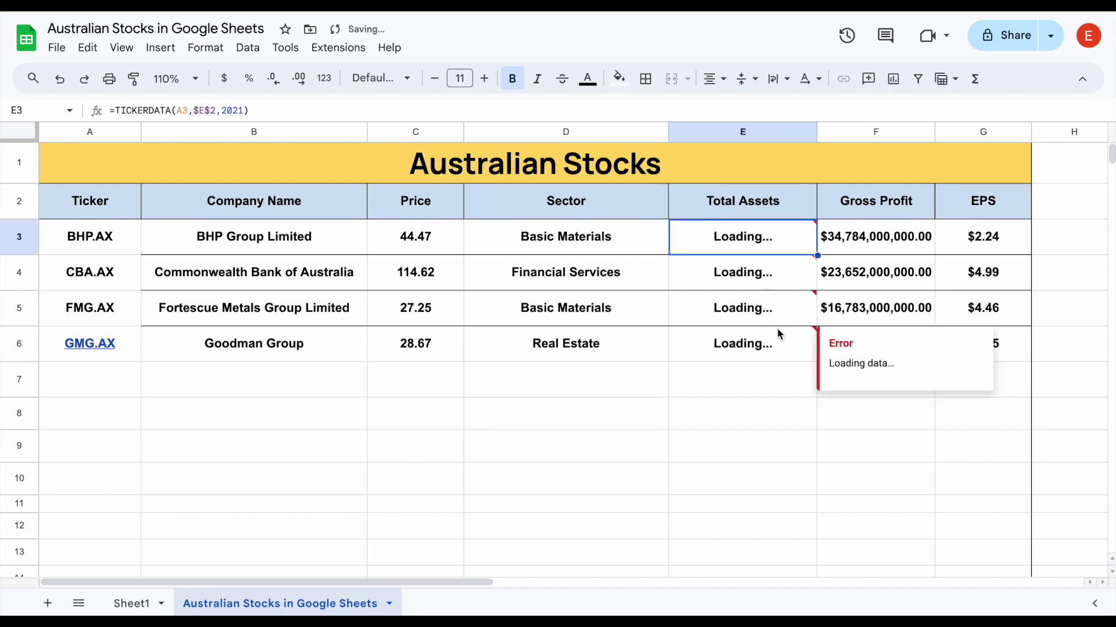
{"action": "left_click", "coordinate": [813, 418]}
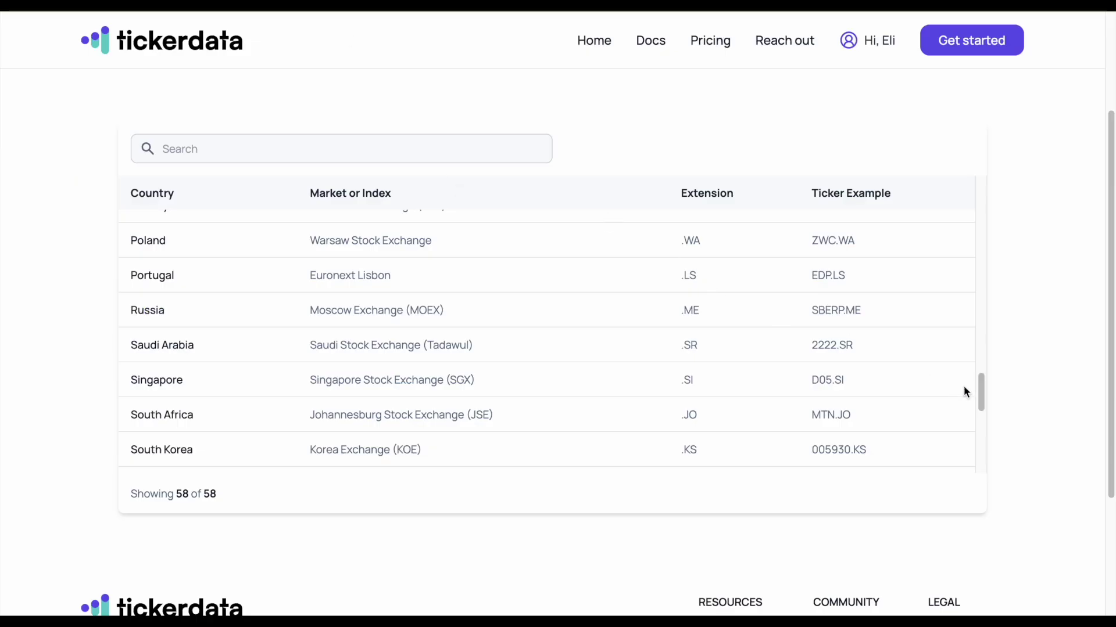
{"action": "left_click_drag", "start_coordinate": [980, 396], "coordinate": [981, 211]}
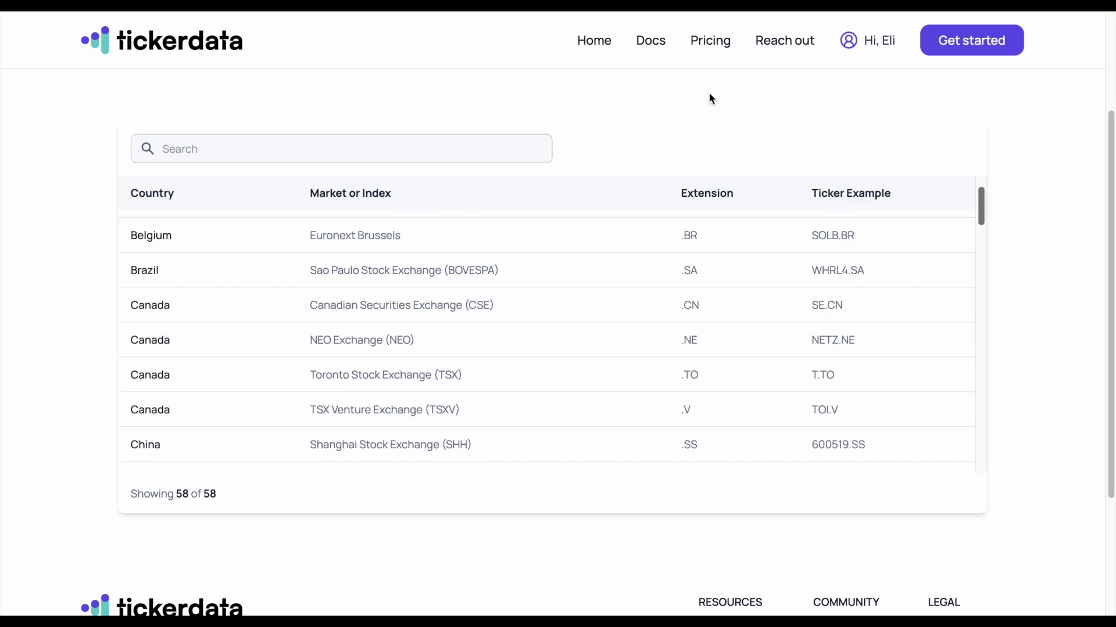